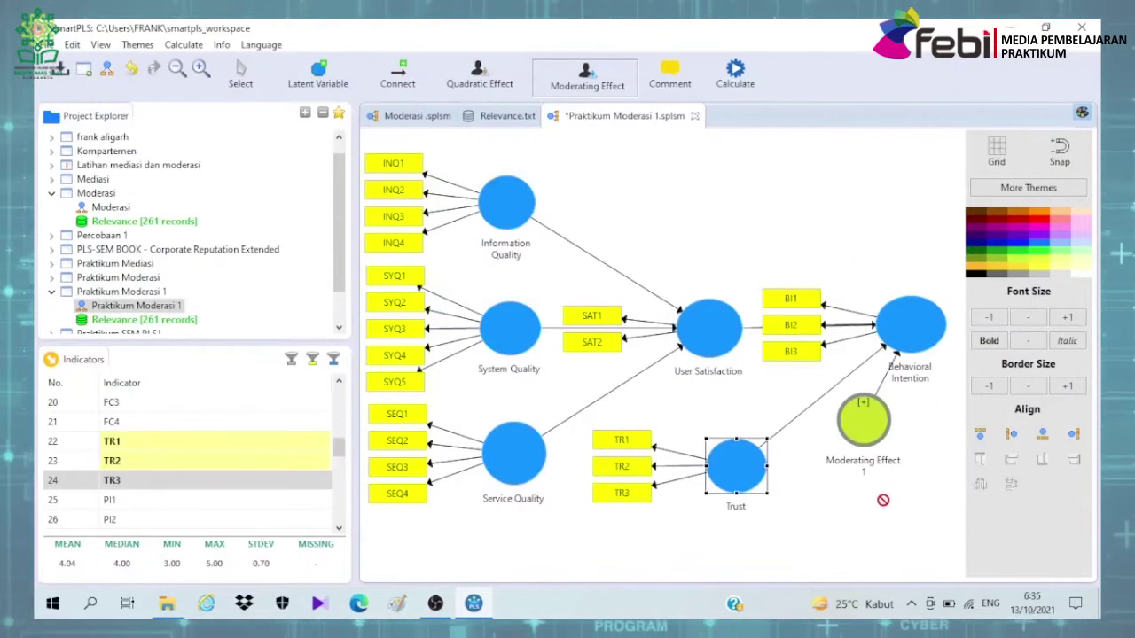
- Delete the existing Moderating Effect 1 construct from the Praktikum Moderasi 1 path model
{"action": "mouse_move", "coordinate": [865, 441]}
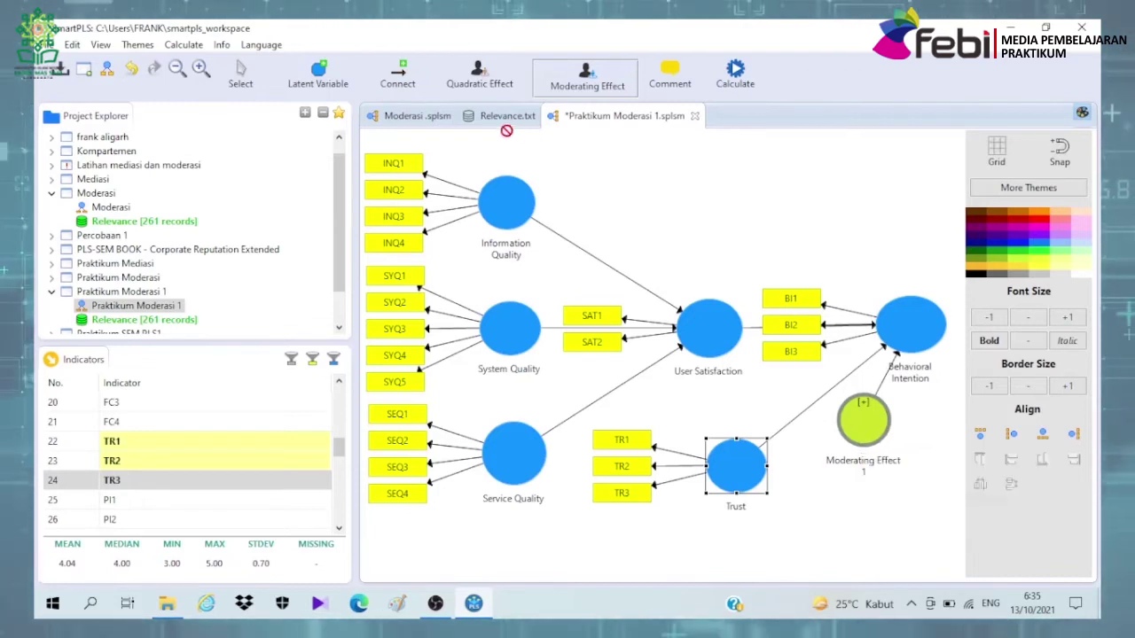
{"action": "left_click", "coordinate": [240, 76]}
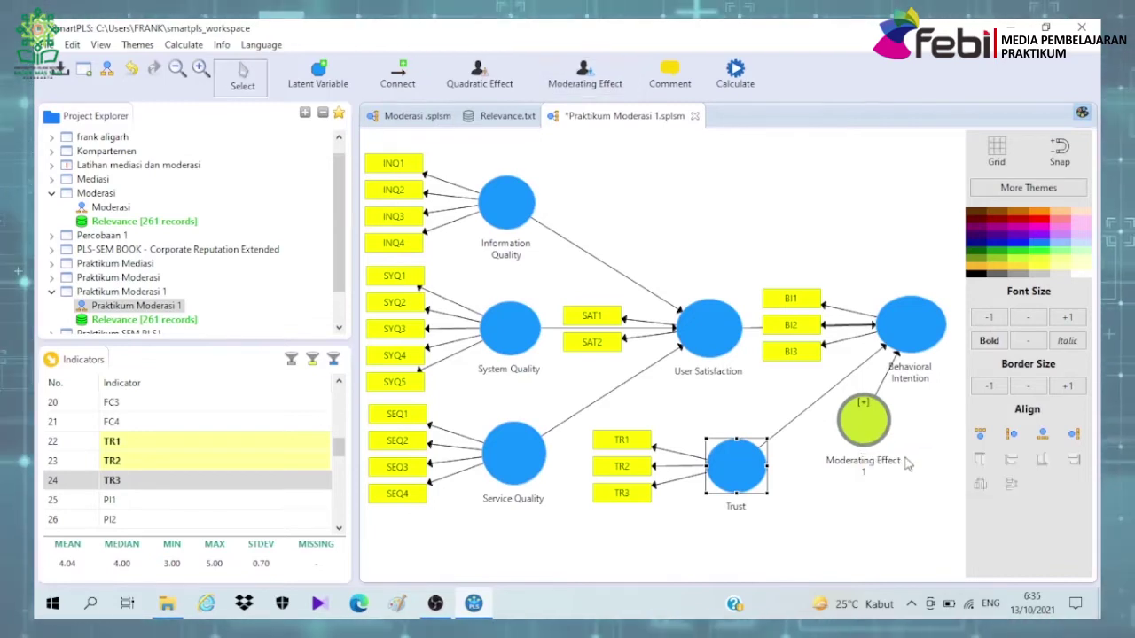
{"action": "right_click", "coordinate": [861, 425]}
{"action": "left_click", "coordinate": [909, 147]}
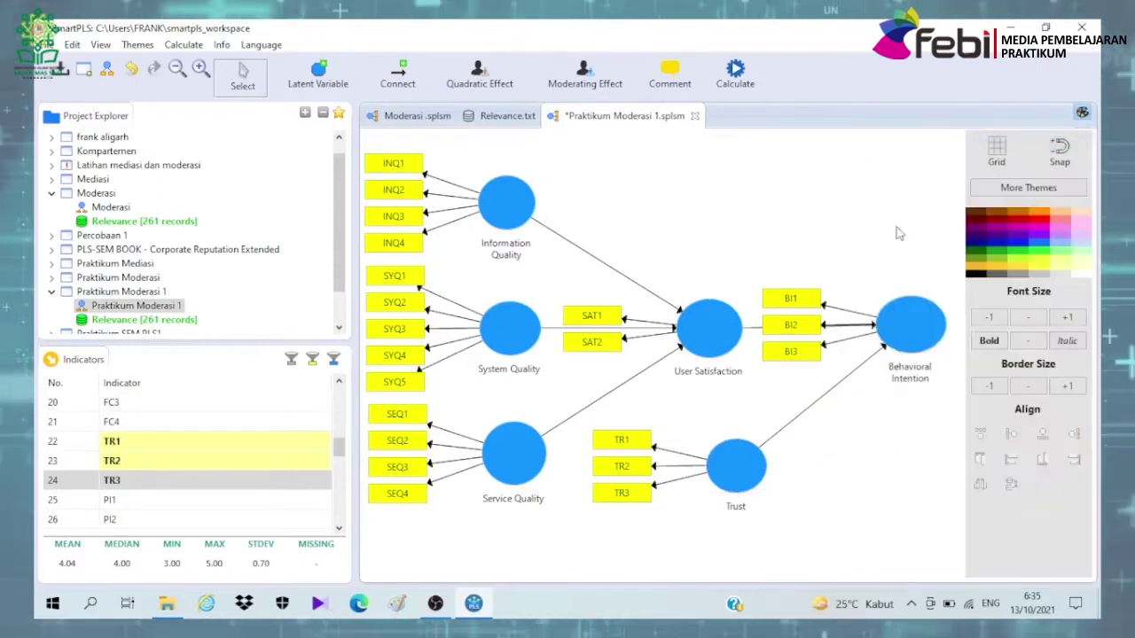
- Add a Two Stage moderating effect to Behavioral Intention, with Trust as the moderator variable and User Satisfaction as the independent variable
{"action": "right_click", "coordinate": [902, 333]}
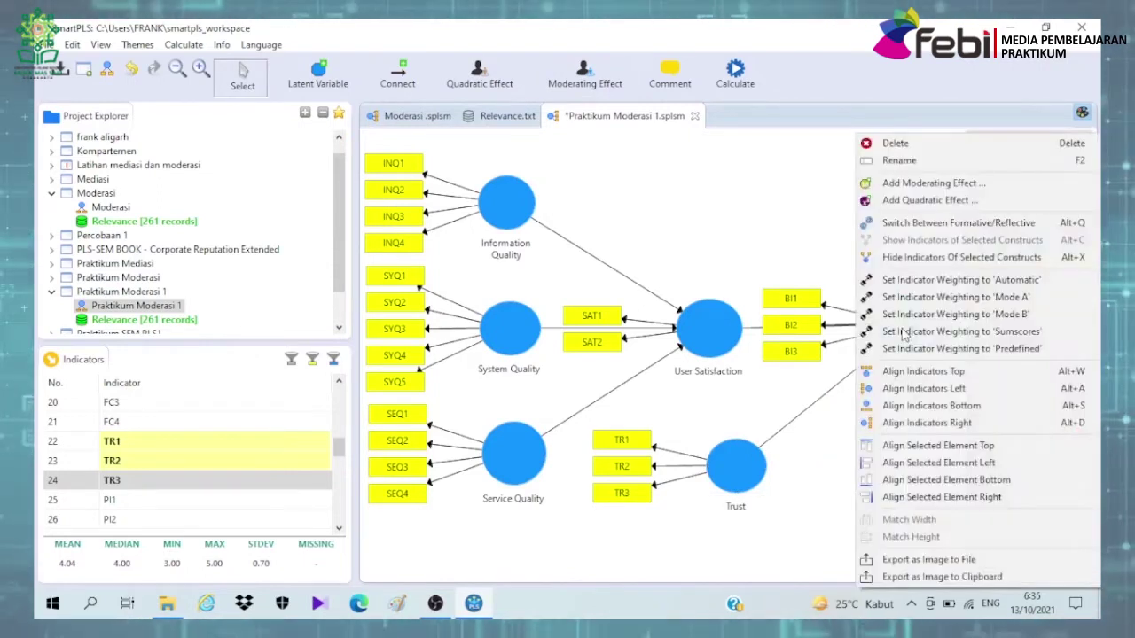
{"action": "left_click", "coordinate": [828, 440]}
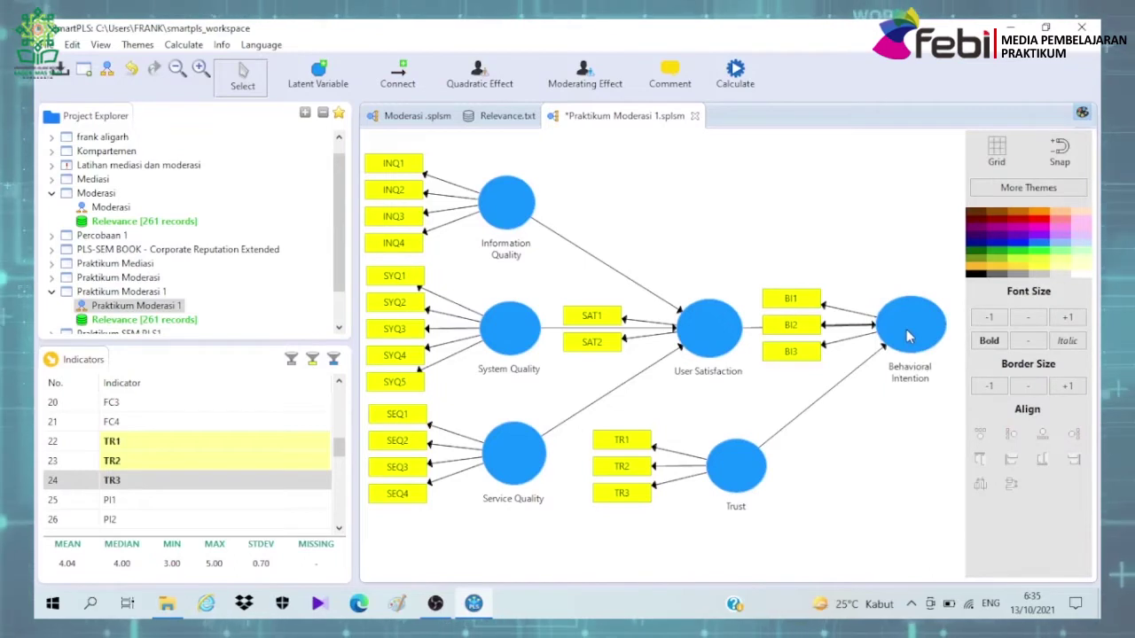
{"action": "right_click", "coordinate": [906, 335]}
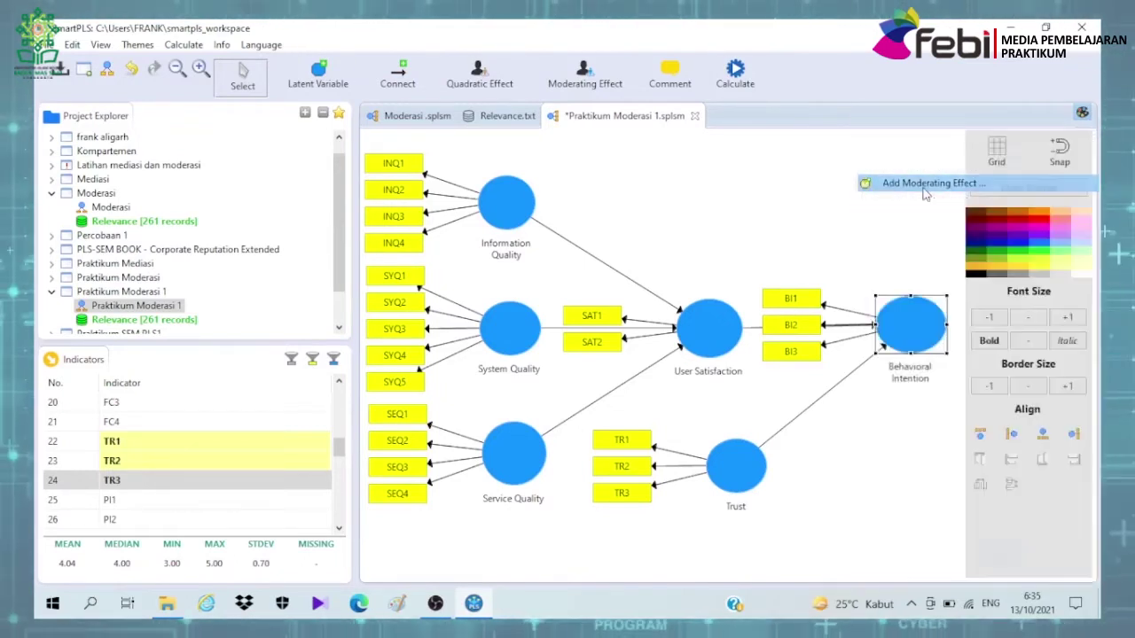
{"action": "left_click", "coordinate": [924, 184]}
{"action": "left_click", "coordinate": [285, 126]}
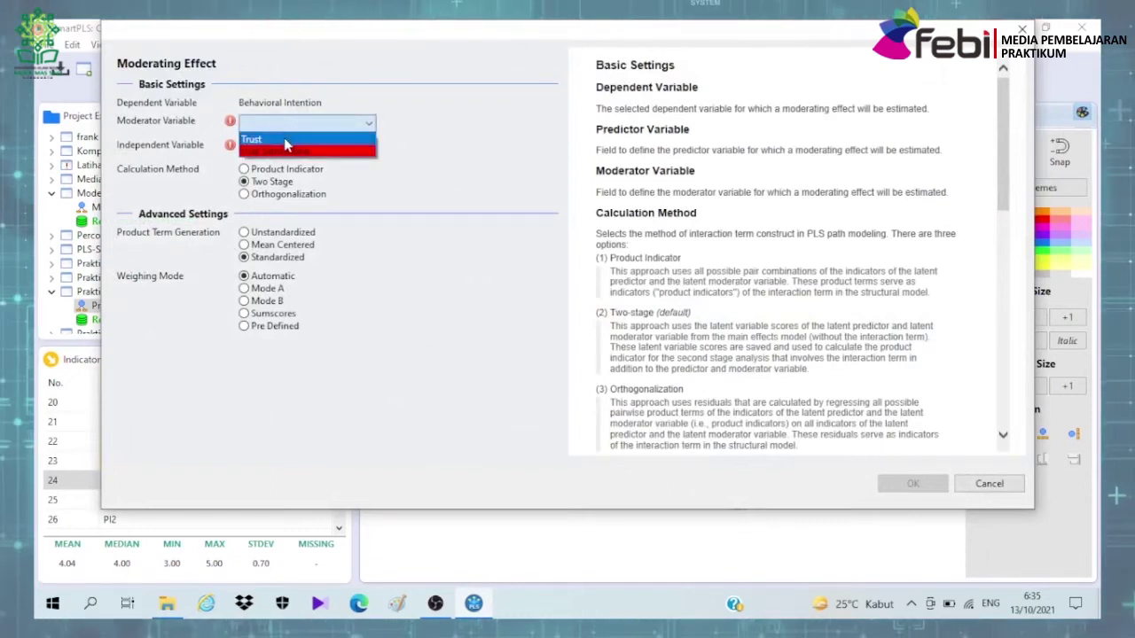
{"action": "left_click", "coordinate": [284, 139]}
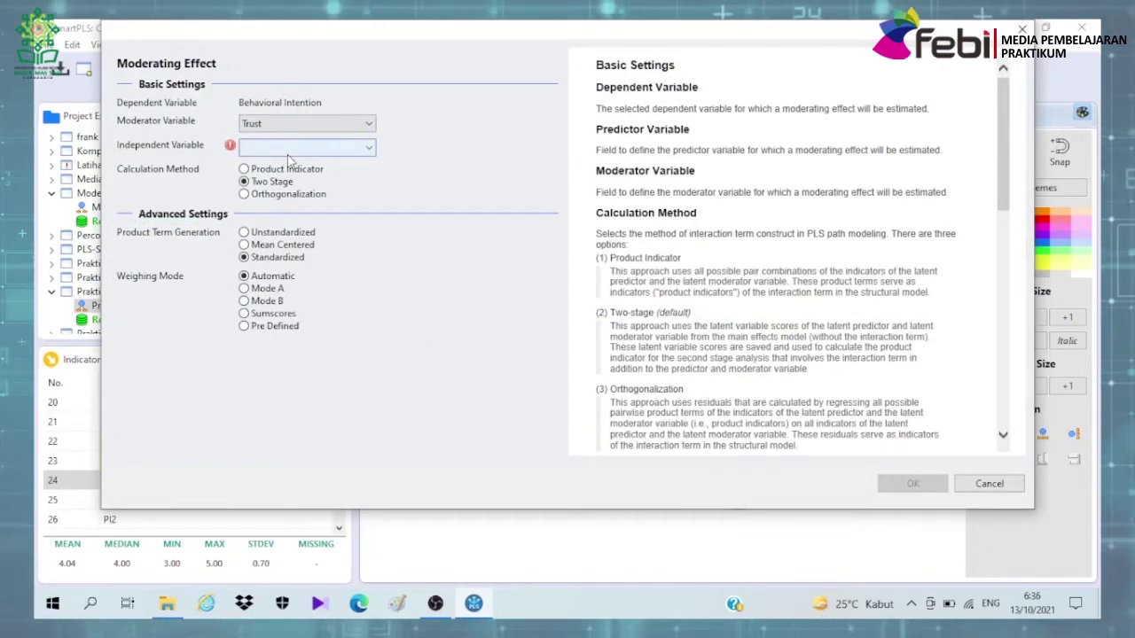
{"action": "left_click", "coordinate": [291, 151]}
{"action": "left_click", "coordinate": [289, 177]}
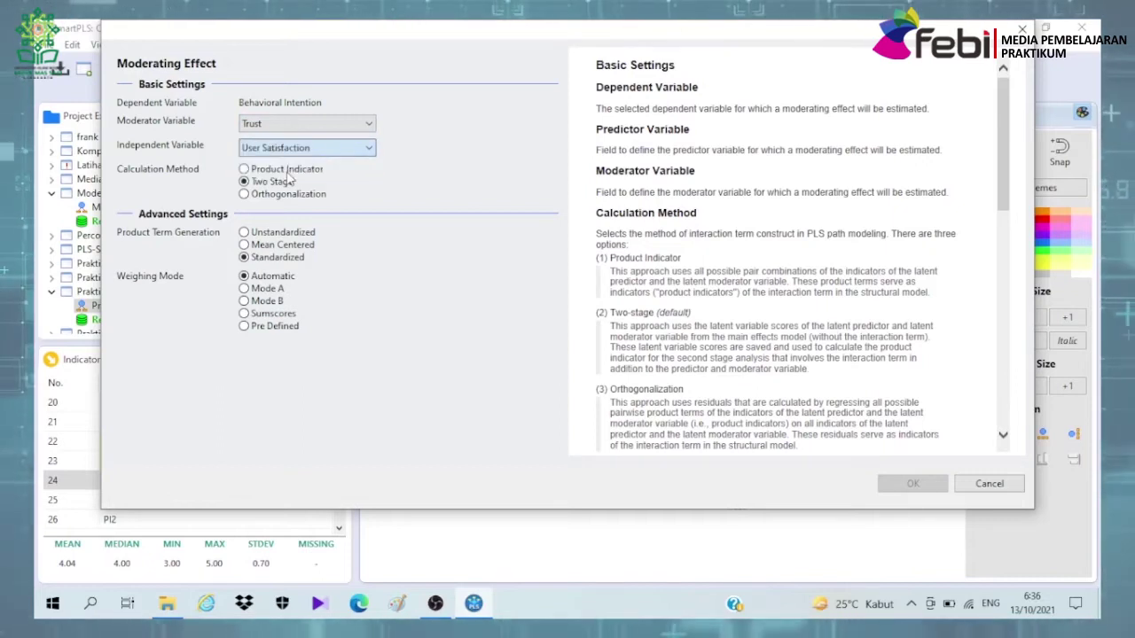
{"action": "left_click", "coordinate": [904, 485]}
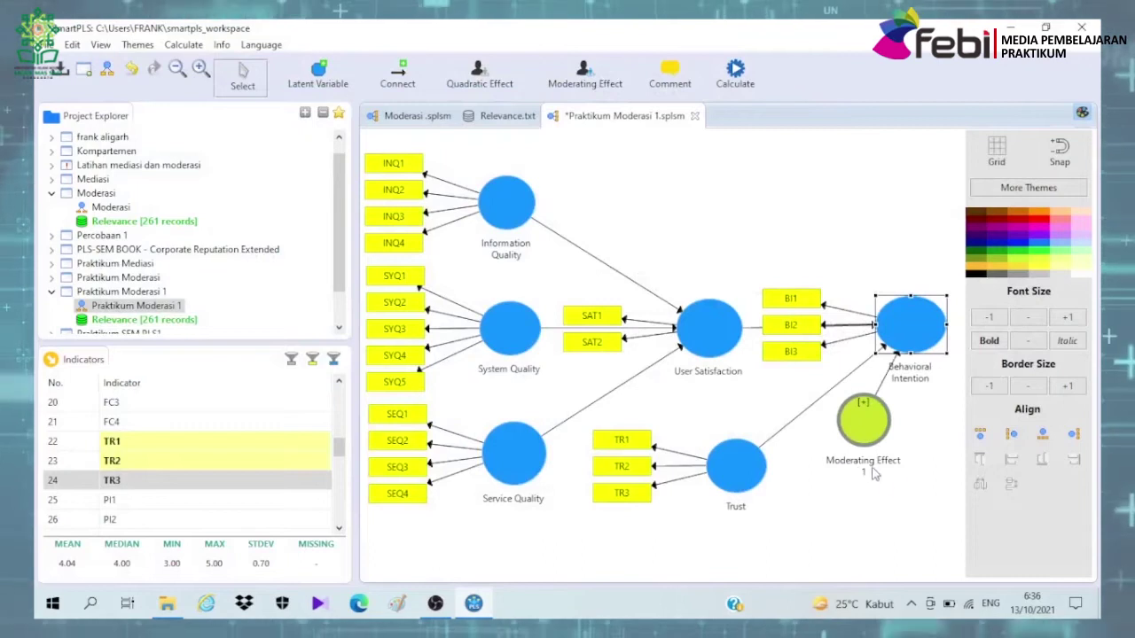
{"action": "mouse_move", "coordinate": [872, 479]}
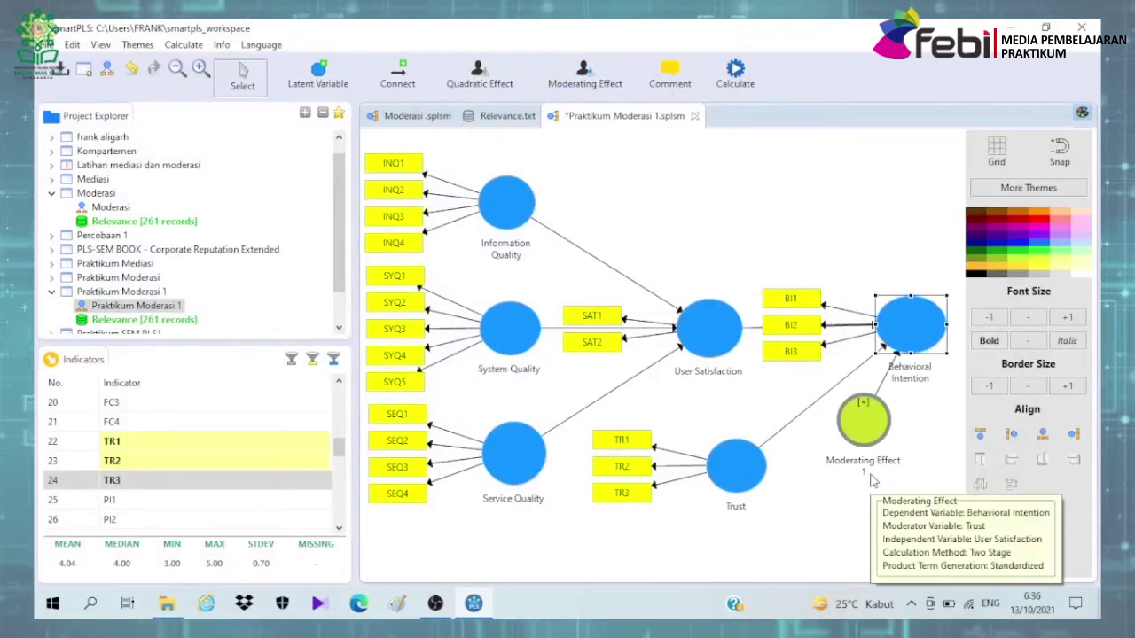
{"action": "left_click", "coordinate": [248, 79]}
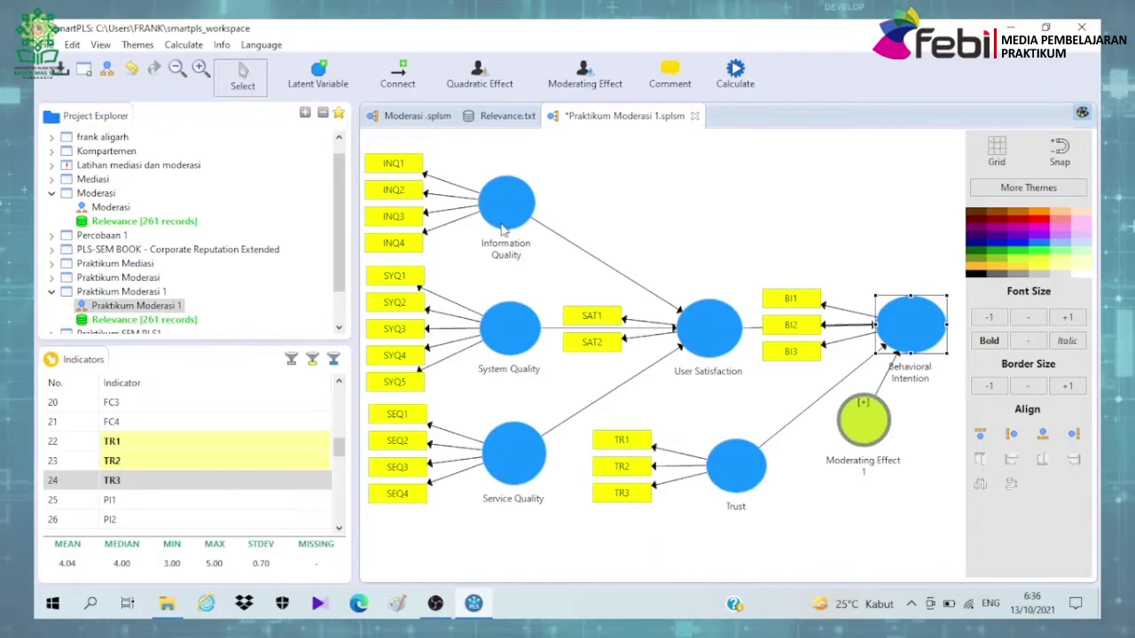
- Run the PLS Algorithm on the model with its default settings and open the full report
{"action": "left_click", "coordinate": [184, 46]}
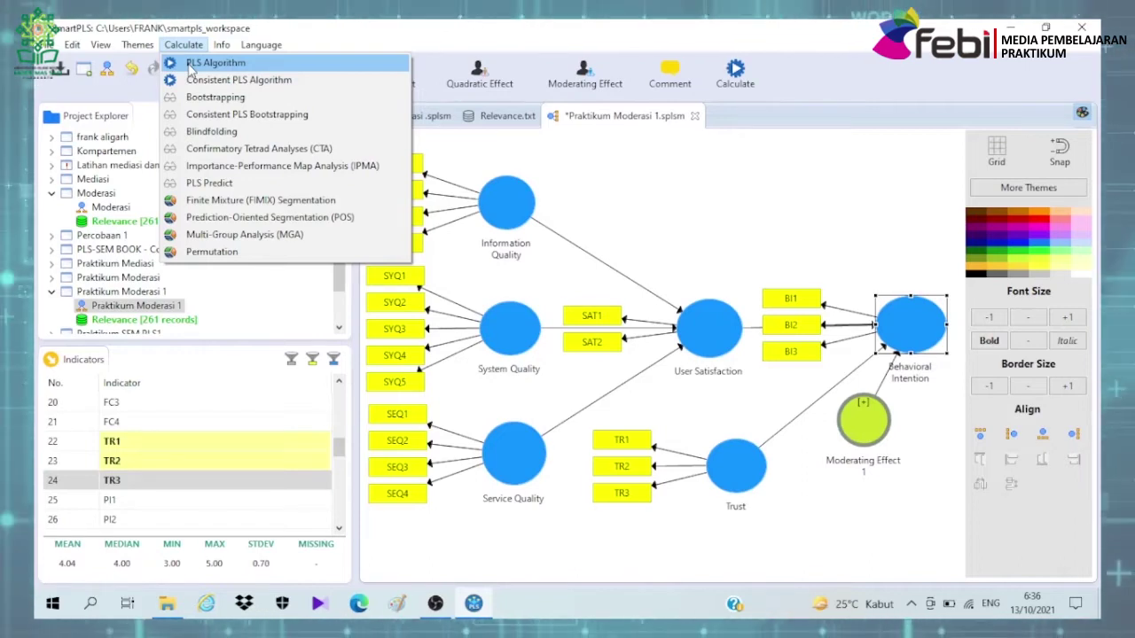
{"action": "left_click", "coordinate": [190, 63]}
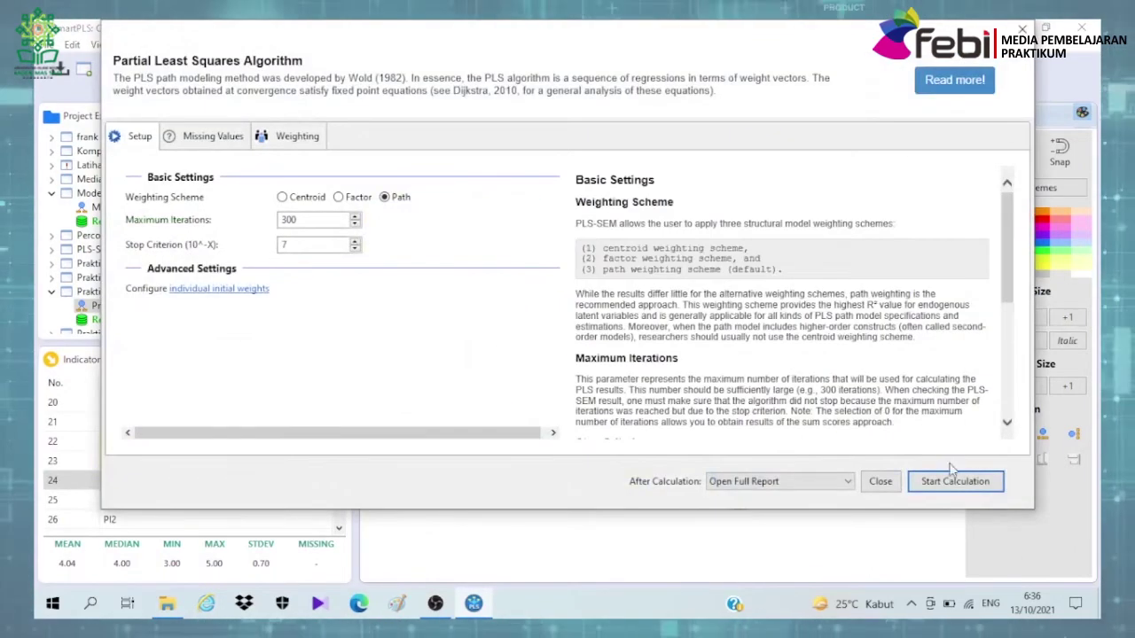
{"action": "left_click", "coordinate": [954, 485]}
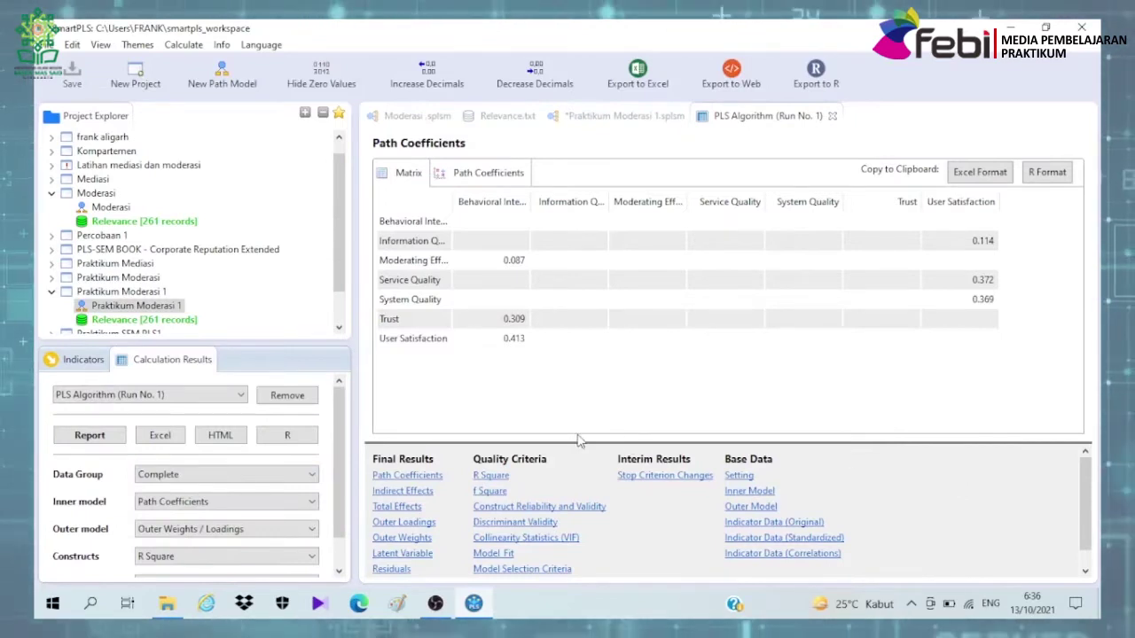
- Review the Construct Reliability and Validity matrix, adjusting column widths so the construct names and column headings are easier to read
{"action": "left_click", "coordinate": [525, 508]}
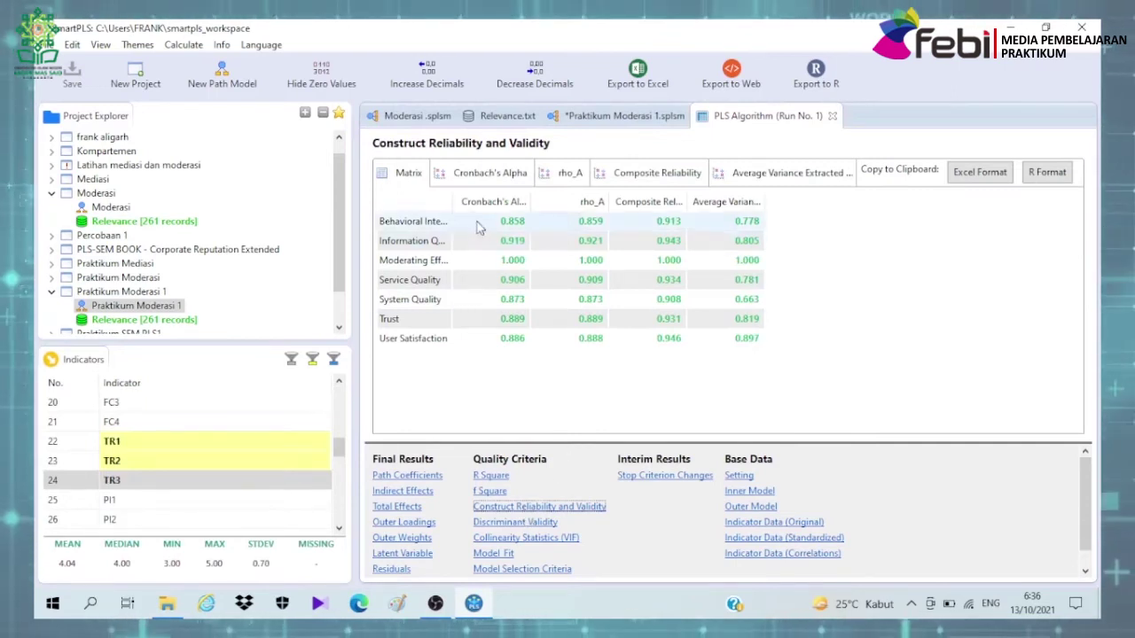
{"action": "left_click_drag", "start_coordinate": [452, 201], "coordinate": [494, 205]}
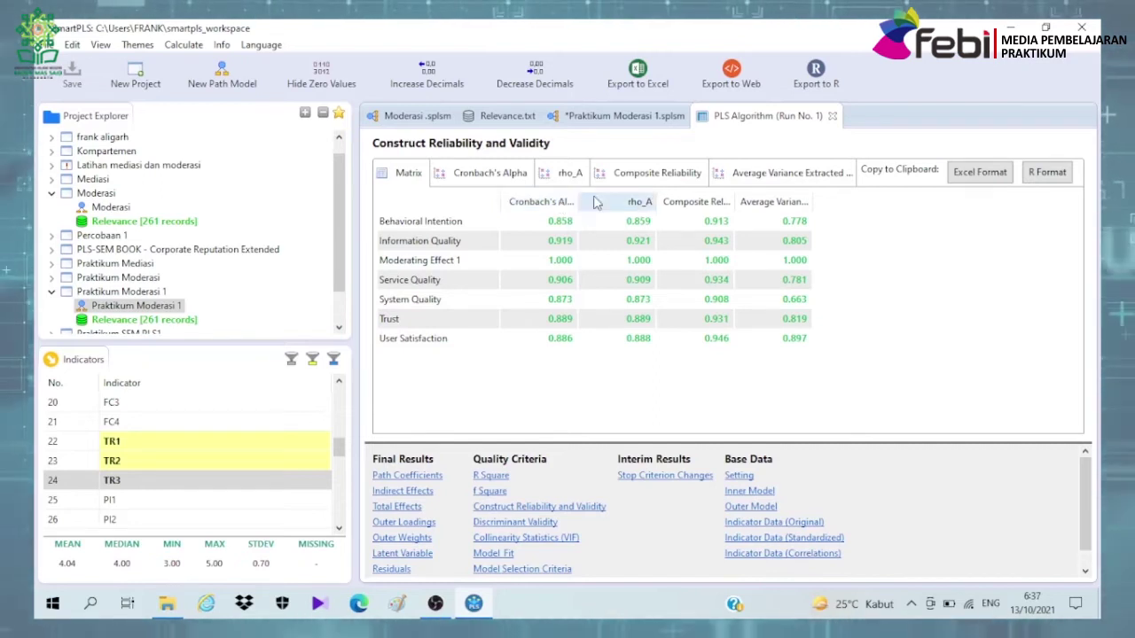
{"action": "left_click_drag", "start_coordinate": [653, 196], "coordinate": [636, 195]}
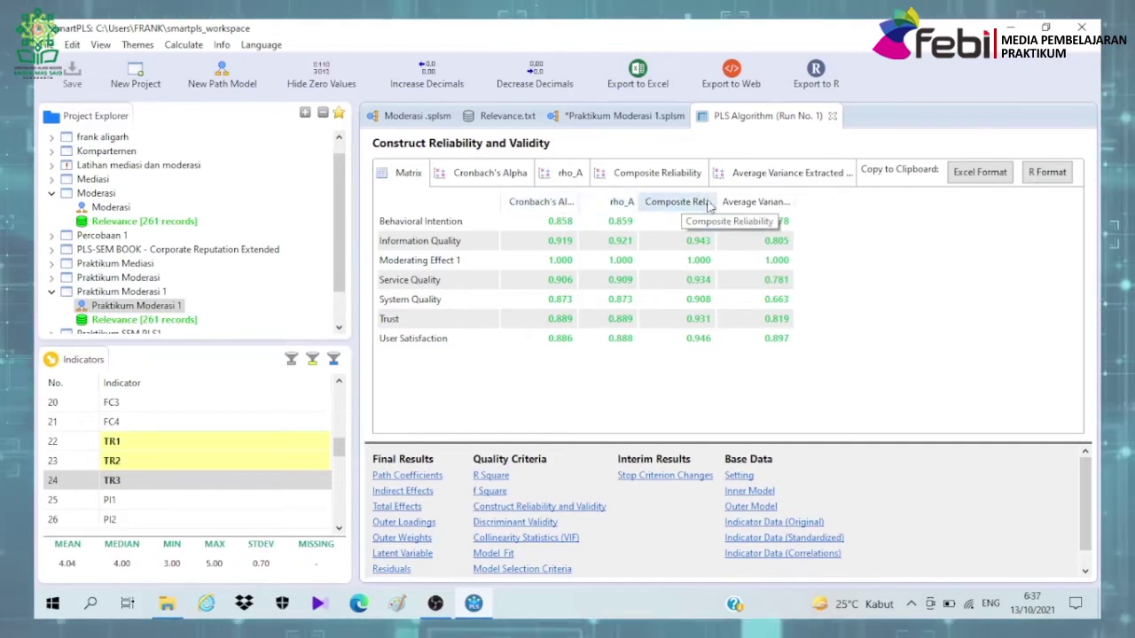
{"action": "mouse_move", "coordinate": [716, 201]}
{"action": "left_mouse_down"}
{"action": "mouse_move", "coordinate": [771, 203]}
{"action": "mouse_move", "coordinate": [728, 203]}
{"action": "left_mouse_up"}
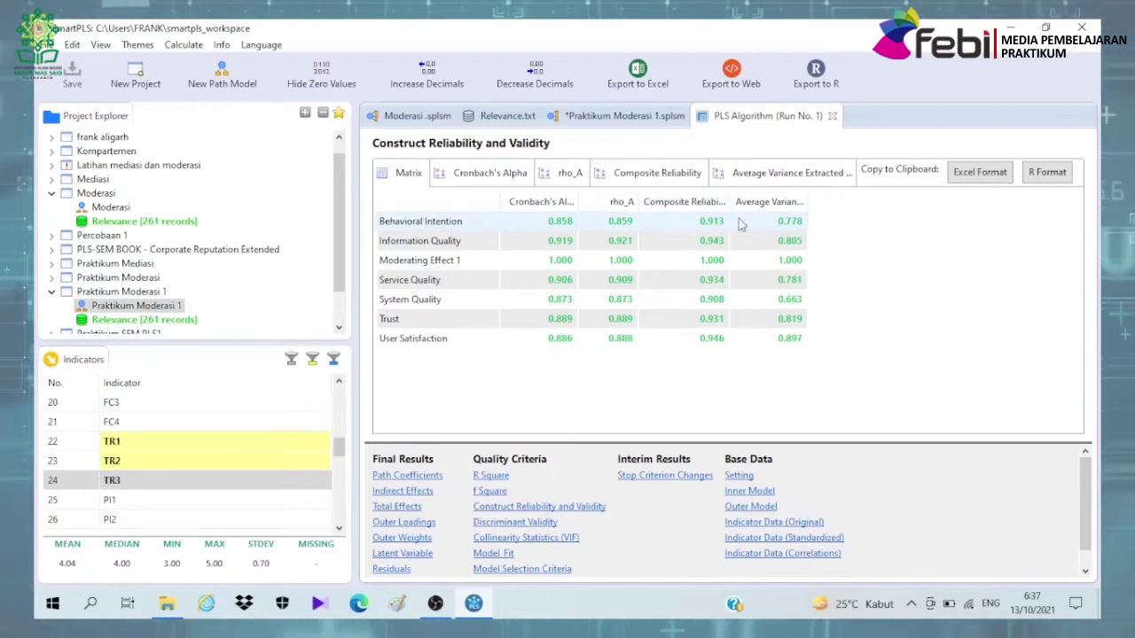
{"action": "left_click_drag", "start_coordinate": [809, 203], "coordinate": [815, 203]}
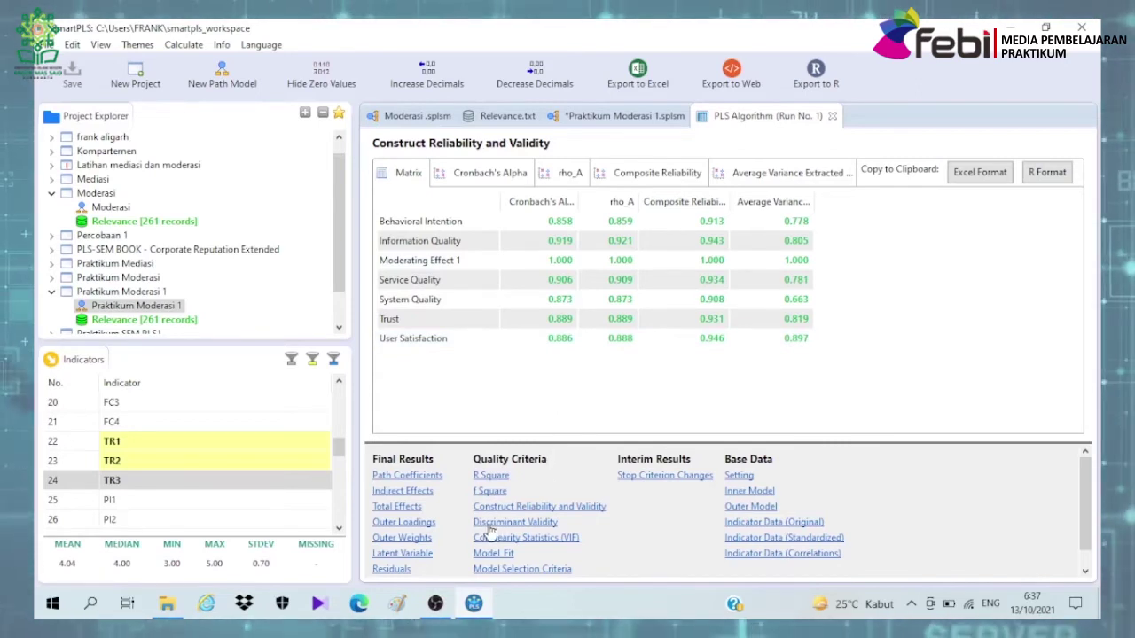
- Examine the Outer Loadings matrix for all indicators, from BI1 down to the User Satisfaction moderating term
{"action": "left_click", "coordinate": [425, 527]}
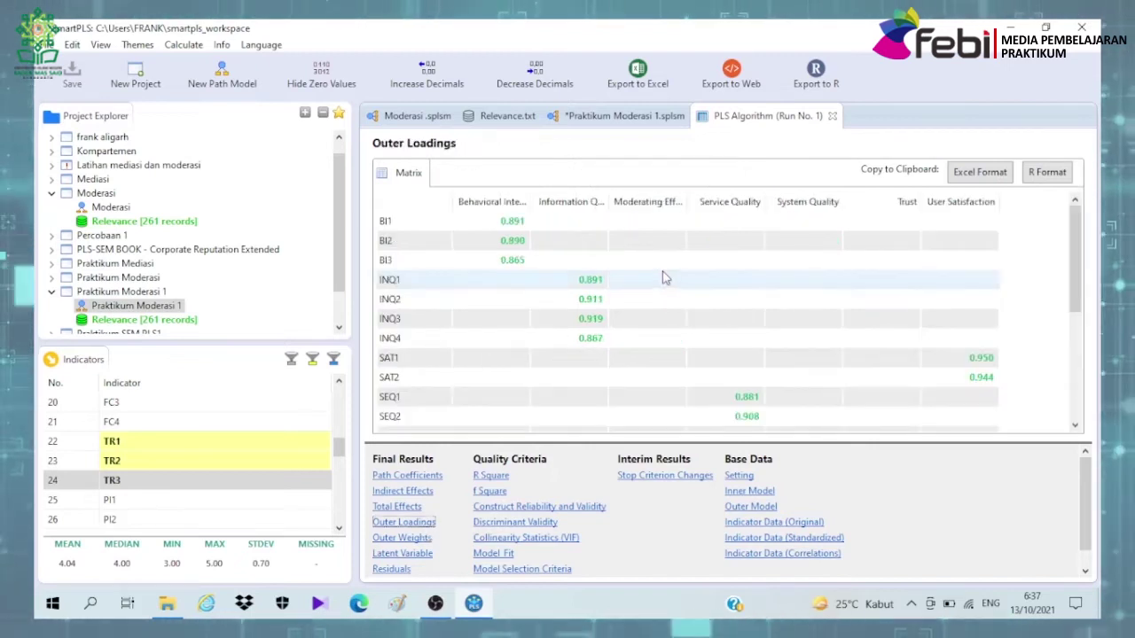
{"action": "scroll", "coordinate": [664, 278], "scroll_direction": "down", "scroll_amount": 2}
{"action": "scroll", "coordinate": [666, 278], "scroll_direction": "down", "scroll_amount": 2}
{"action": "scroll", "coordinate": [664, 279], "scroll_direction": "up", "scroll_amount": 3}
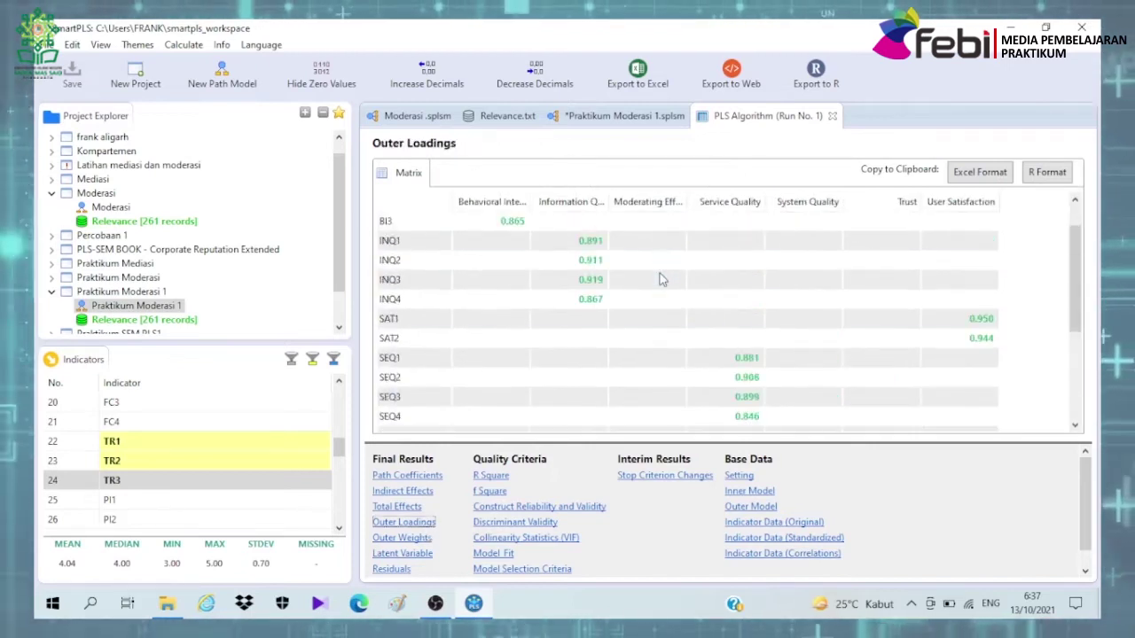
{"action": "scroll", "coordinate": [660, 279], "scroll_direction": "up", "scroll_amount": 1}
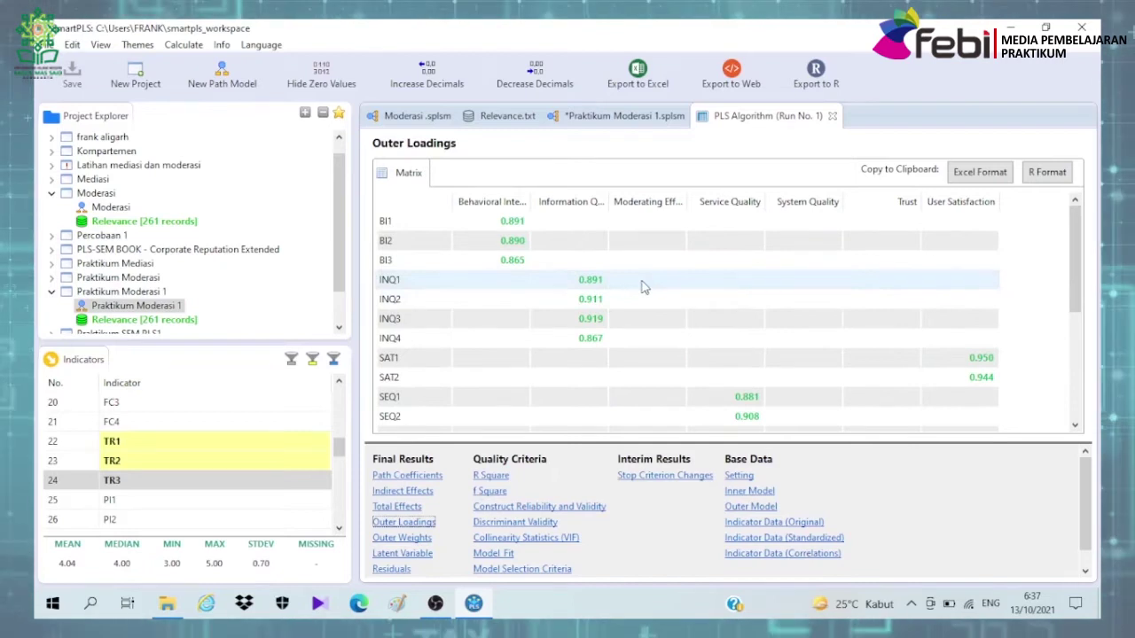
{"action": "scroll", "coordinate": [645, 287], "scroll_direction": "down", "scroll_amount": 4}
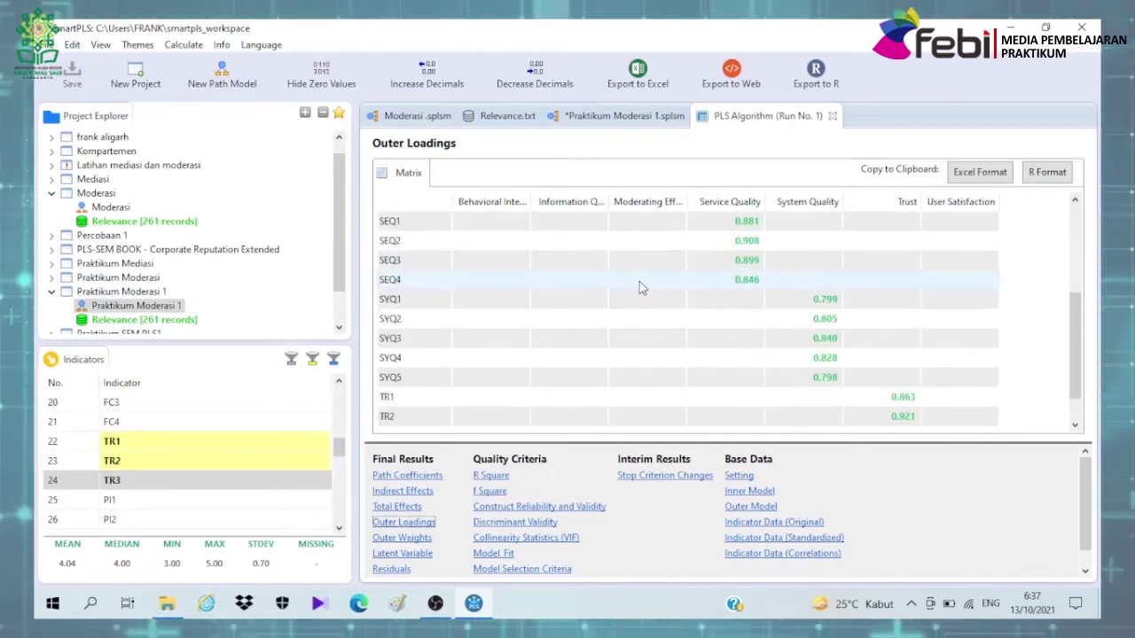
{"action": "scroll", "coordinate": [640, 288], "scroll_direction": "up", "scroll_amount": 4}
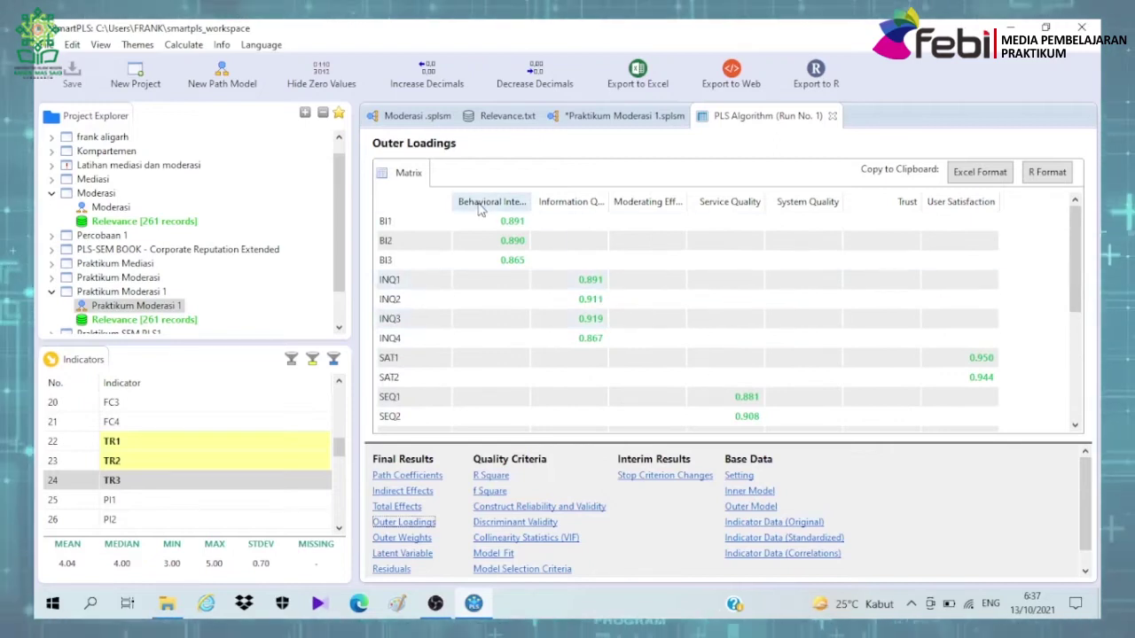
{"action": "scroll", "coordinate": [659, 266], "scroll_direction": "down", "scroll_amount": 2}
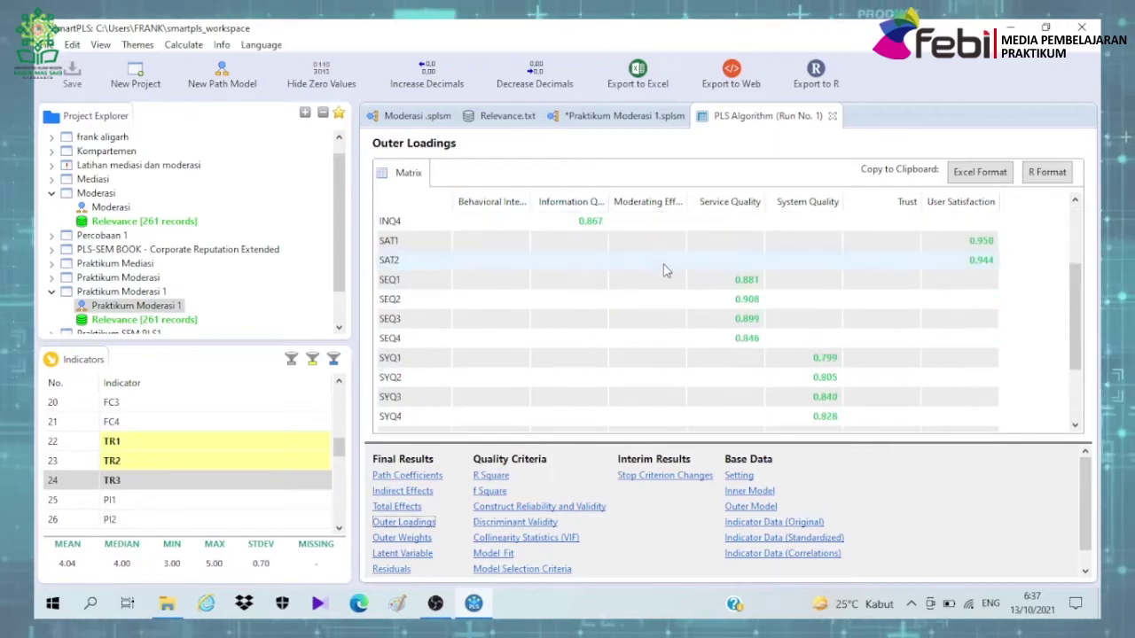
{"action": "scroll", "coordinate": [740, 271], "scroll_direction": "up", "scroll_amount": 1}
{"action": "scroll", "coordinate": [747, 291], "scroll_direction": "down", "scroll_amount": 1}
{"action": "scroll", "coordinate": [748, 290], "scroll_direction": "down", "scroll_amount": 1}
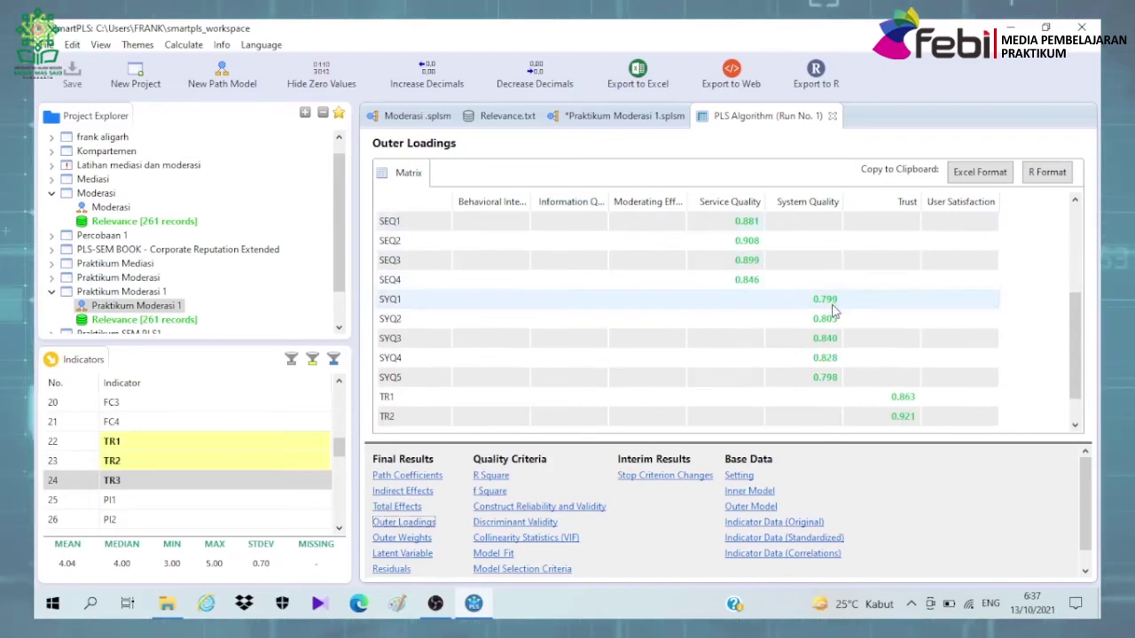
{"action": "scroll", "coordinate": [900, 350], "scroll_direction": "down", "scroll_amount": 1}
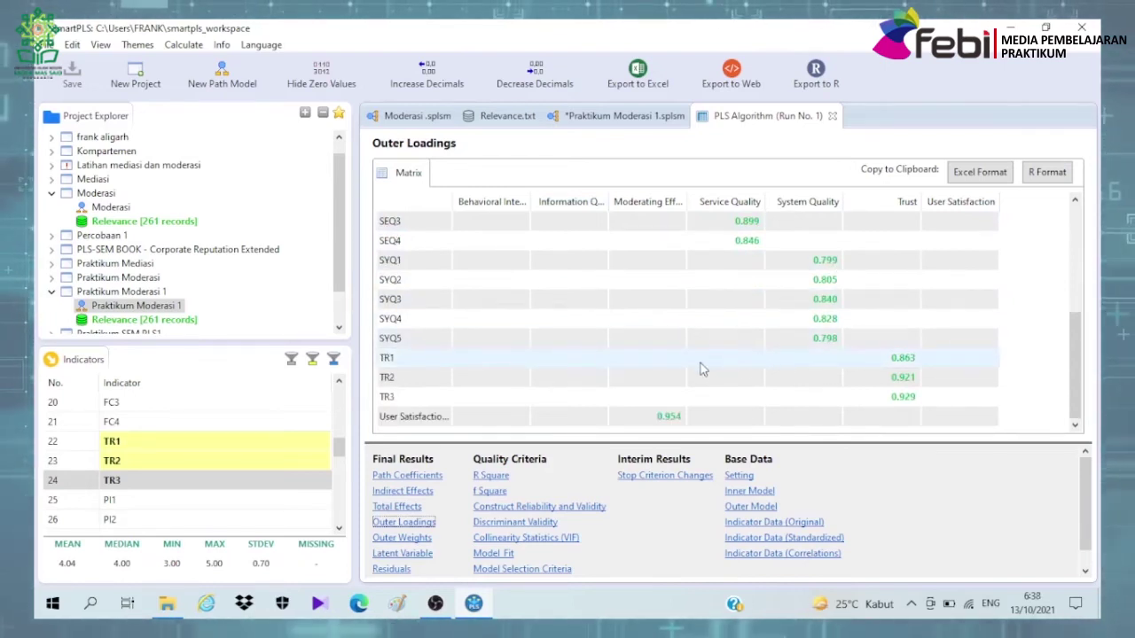
- Review the Fornell-Larcker Criterion under Discriminant Validity, widening the Behavioral Intention column to show its full name
{"action": "left_click", "coordinate": [518, 523]}
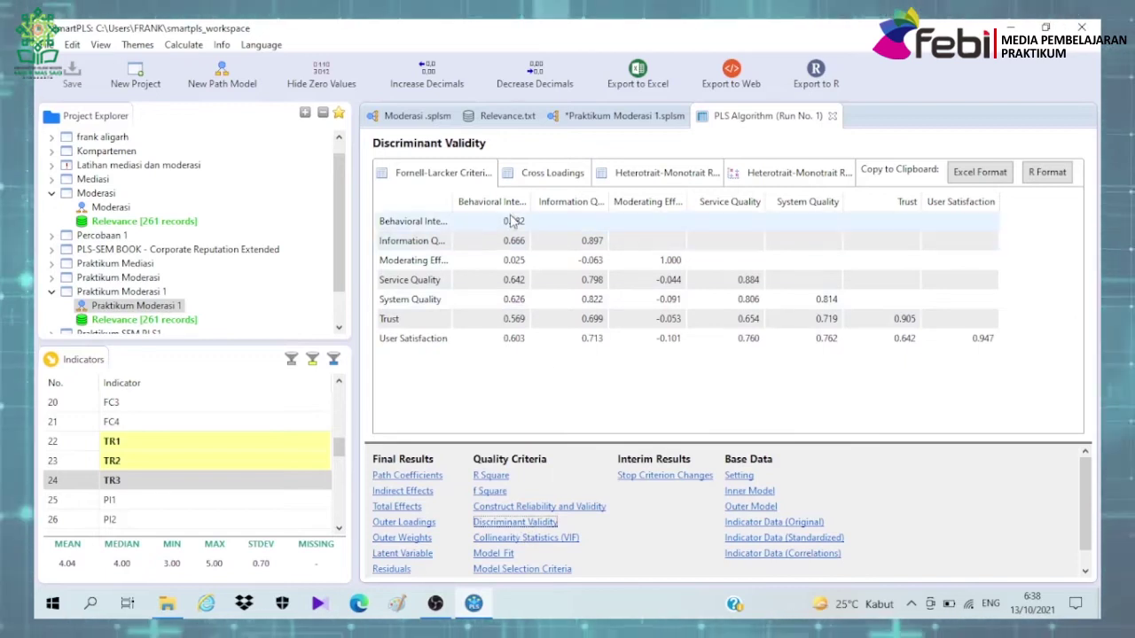
{"action": "left_click_drag", "start_coordinate": [530, 201], "coordinate": [572, 202]}
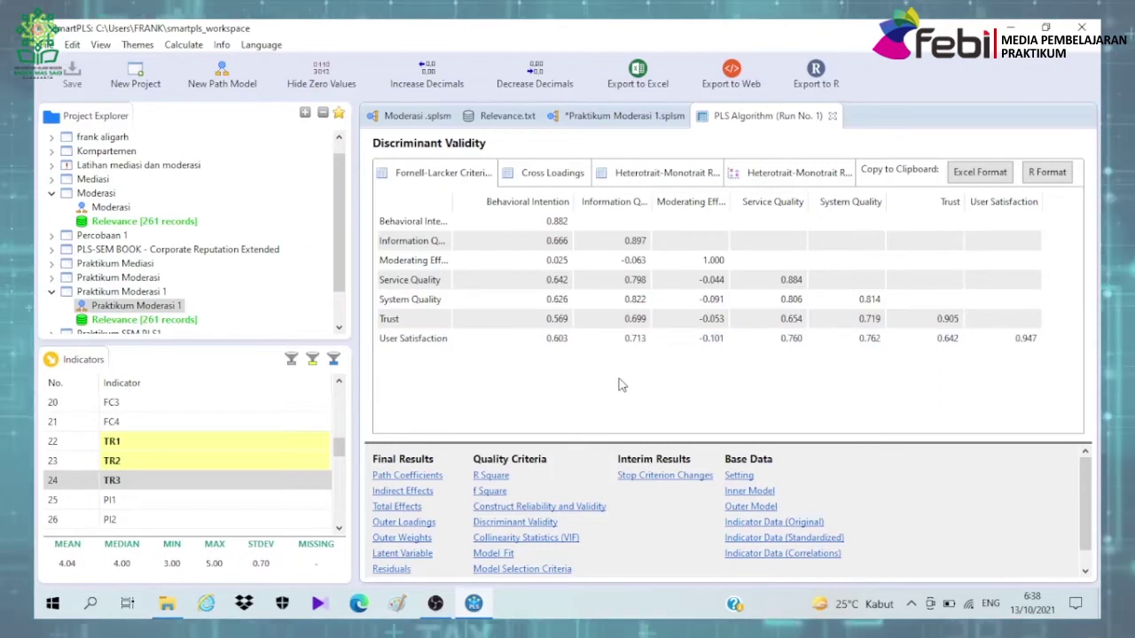
- Recheck Construct Reliability and Validity and the complete list of Outer Loadings
{"action": "left_click", "coordinate": [505, 509]}
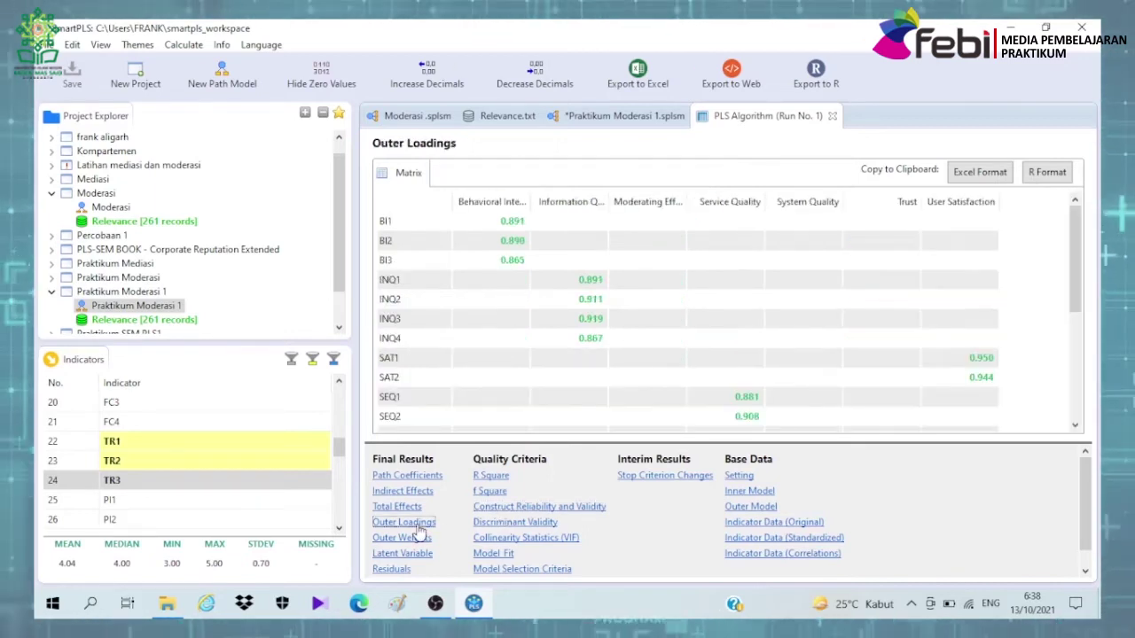
{"action": "scroll", "coordinate": [598, 350], "scroll_direction": "down", "scroll_amount": 4}
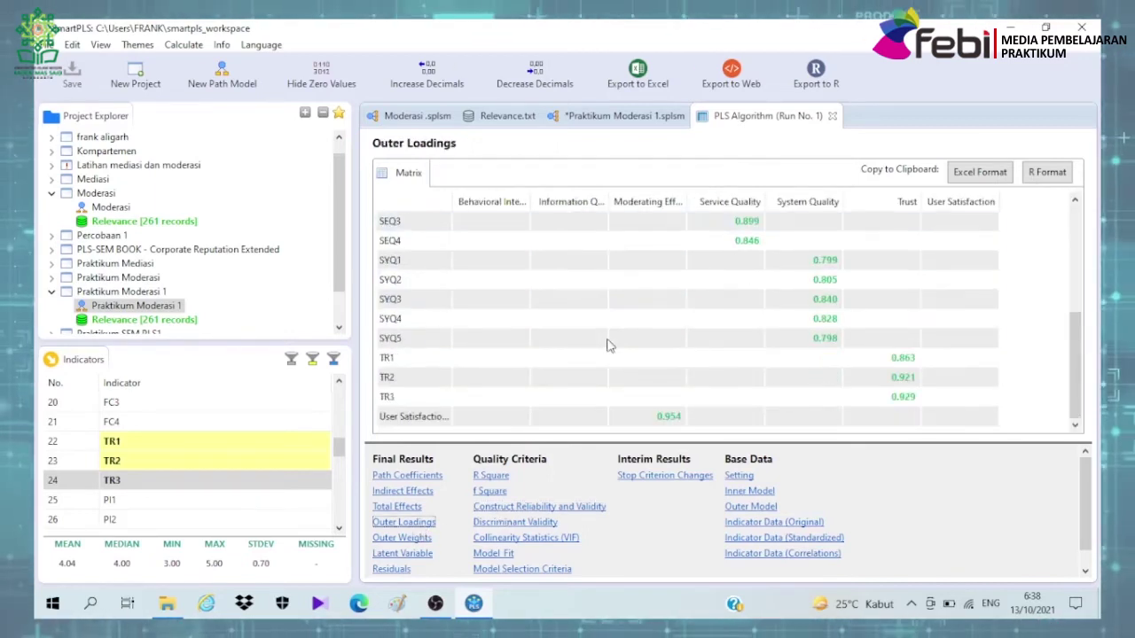
{"action": "scroll", "coordinate": [608, 345], "scroll_direction": "up", "scroll_amount": 4}
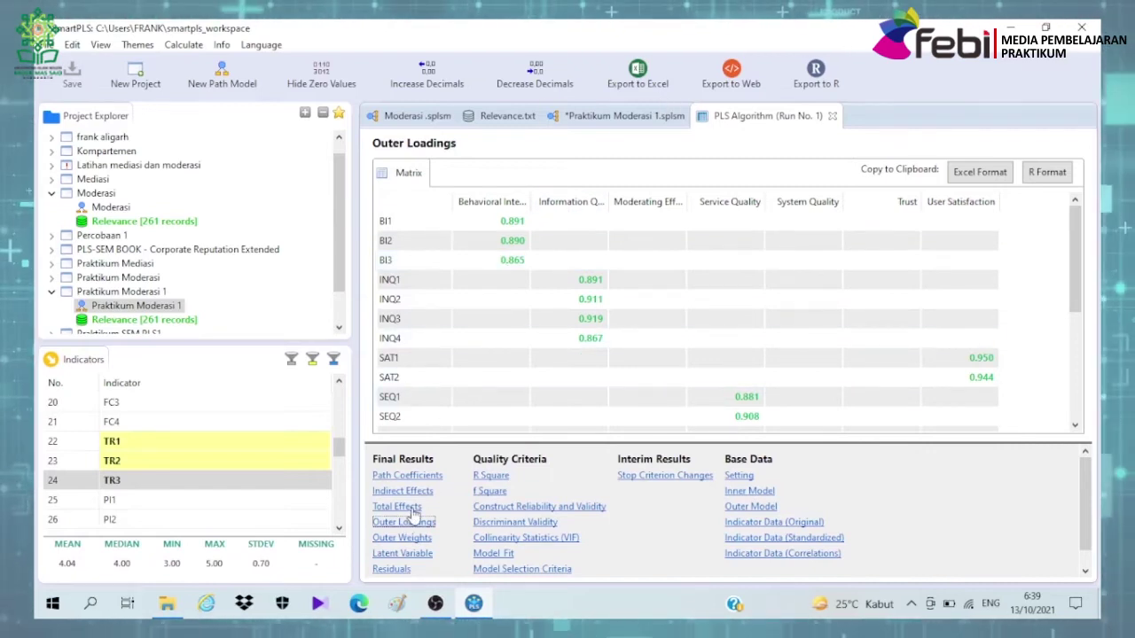
- Export the PLS Algorithm results to an Excel file named "Validitas dan Reliabiltas Moderasi 1" in the Praktikum SMARTPLS folder, using the default export options
{"action": "left_click", "coordinate": [638, 76]}
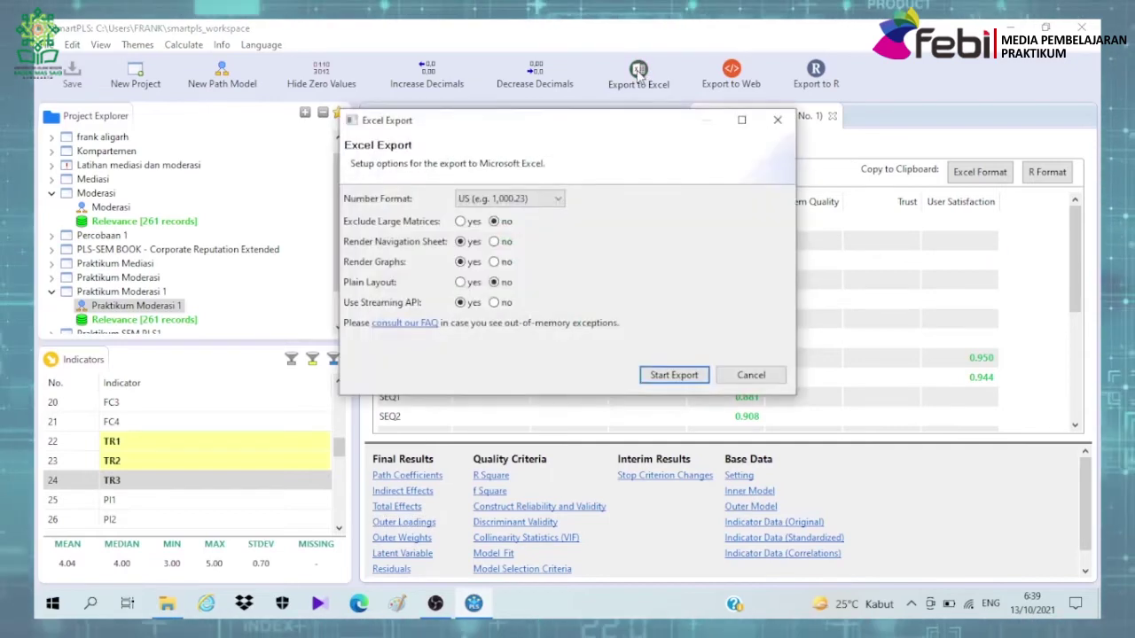
{"action": "left_click", "coordinate": [674, 376]}
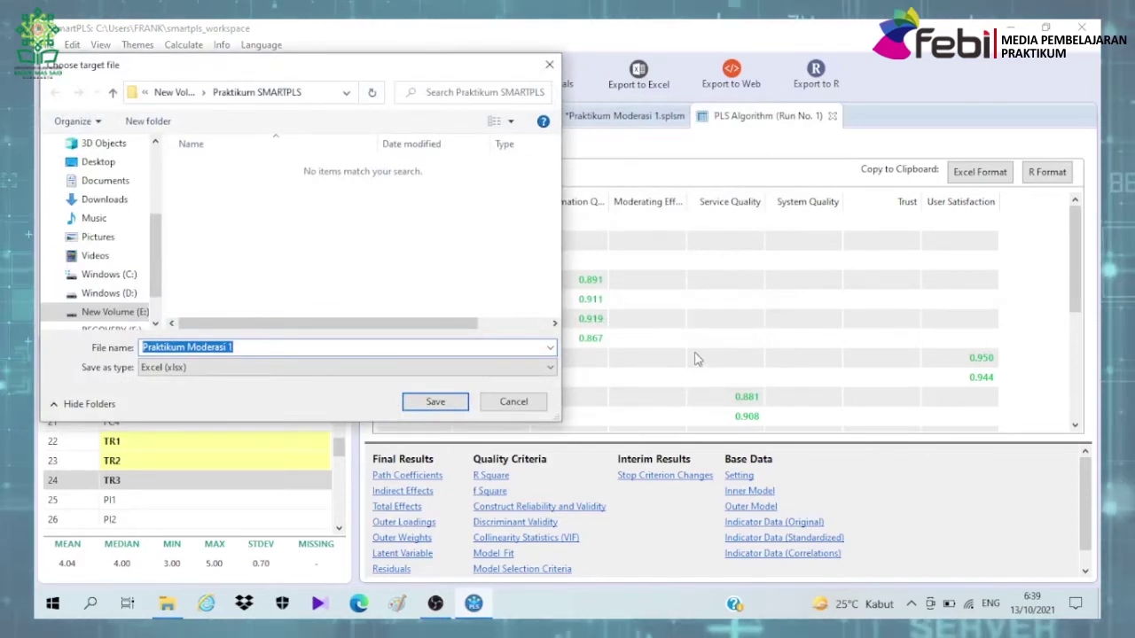
{"action": "key", "text": "BackSpace"}
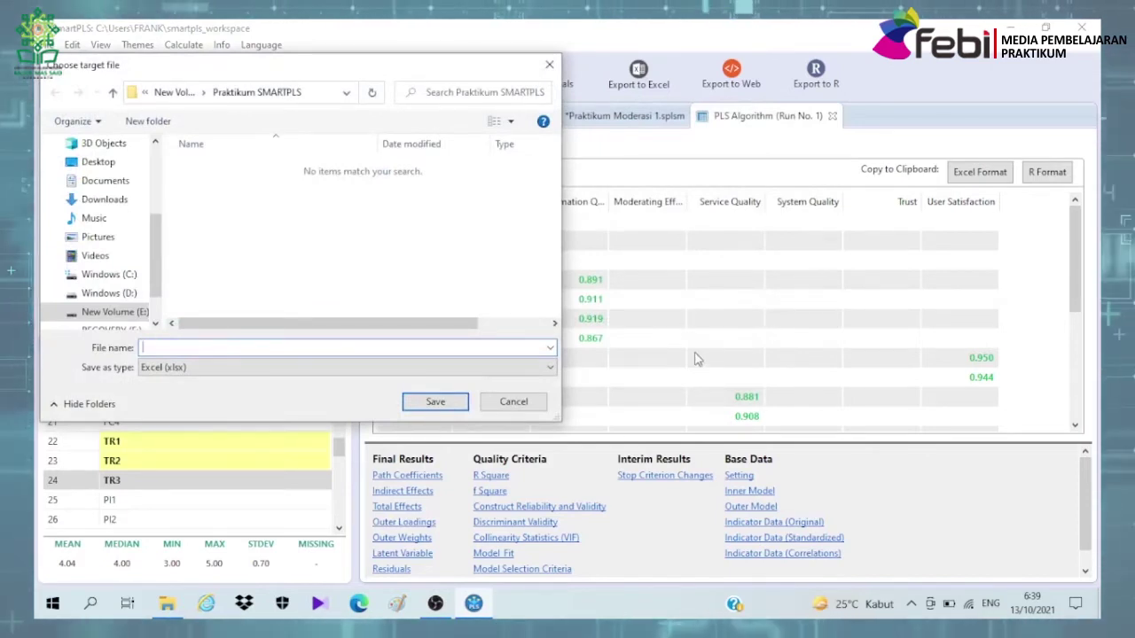
{"action": "type", "text": "Val"}
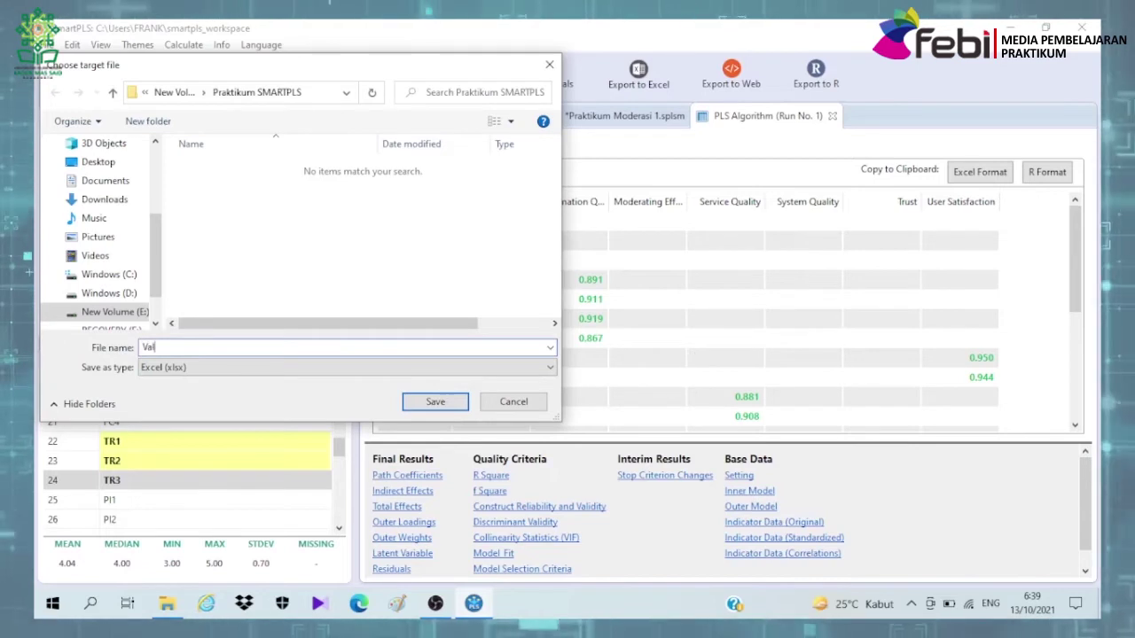
{"action": "type", "text": "iditas dan"}
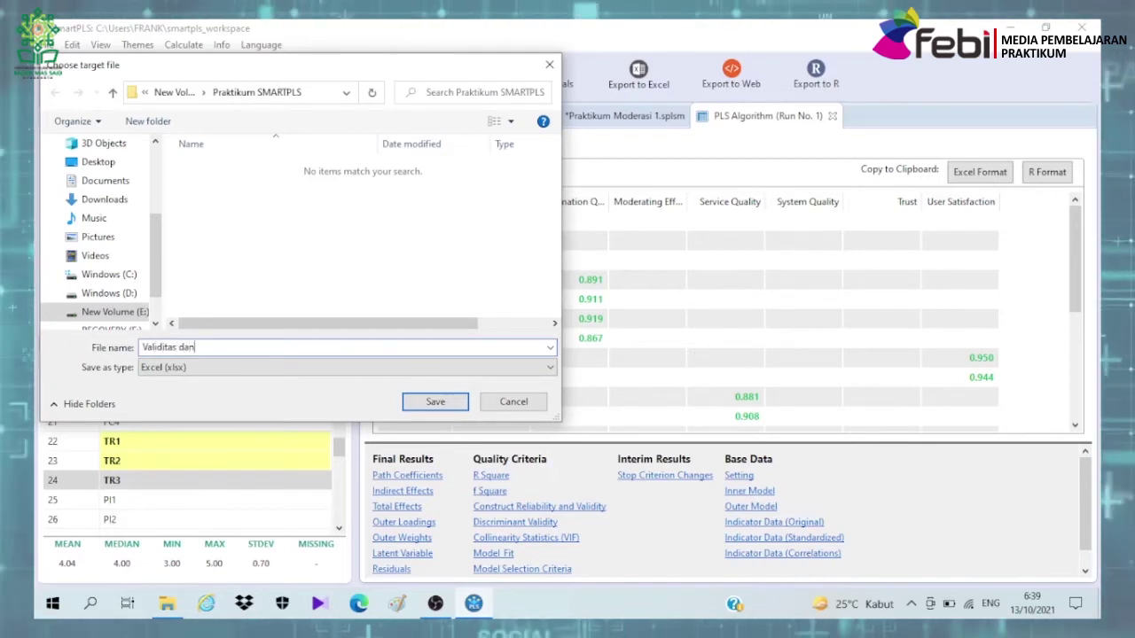
{"action": "type", "text": " Rel"}
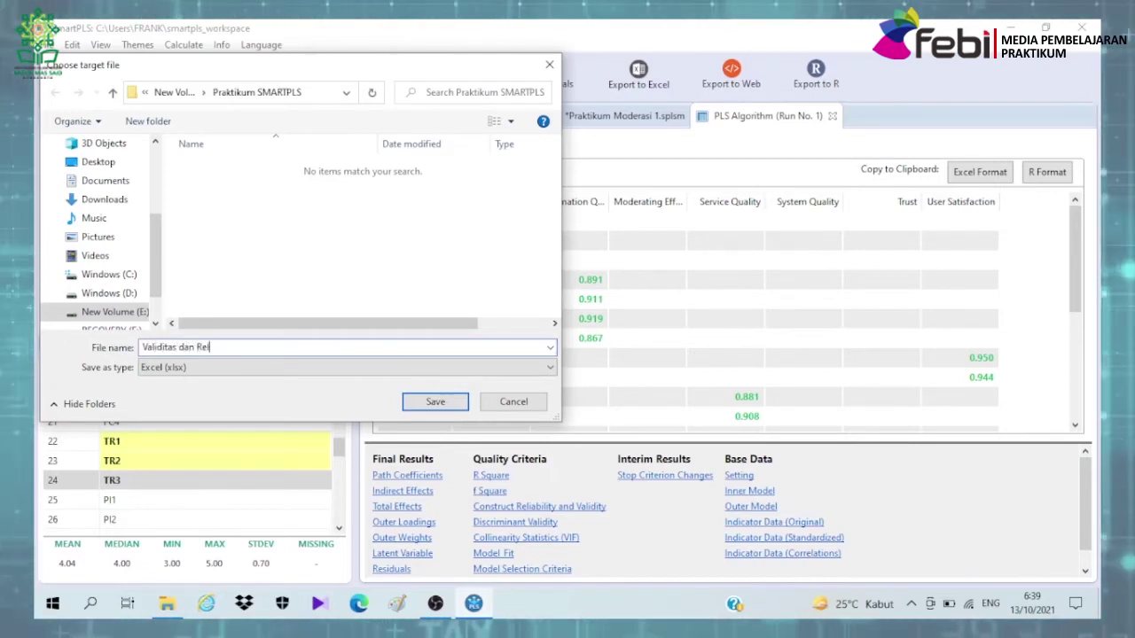
{"action": "type", "text": "iabiltas "}
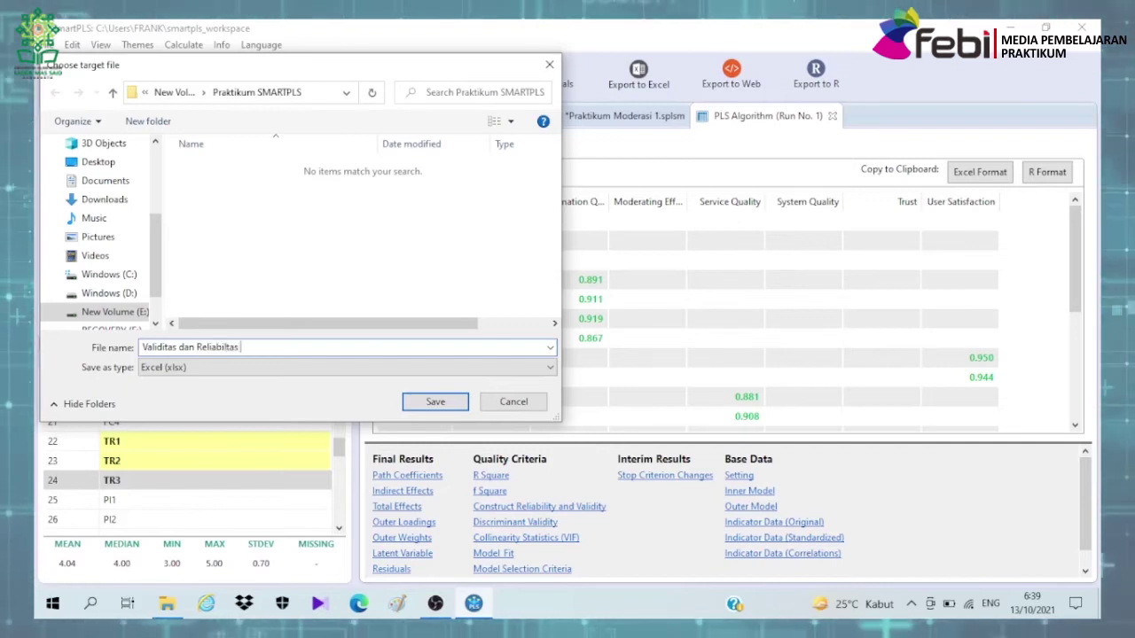
{"action": "type", "text": "Moderasi 1"}
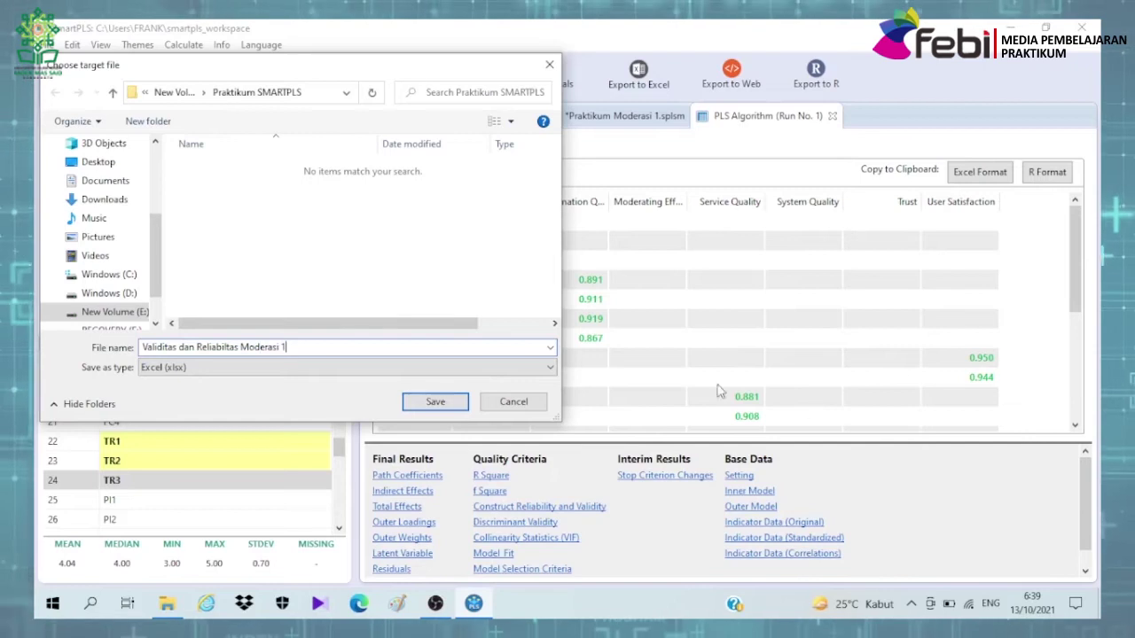
{"action": "left_click", "coordinate": [432, 401]}
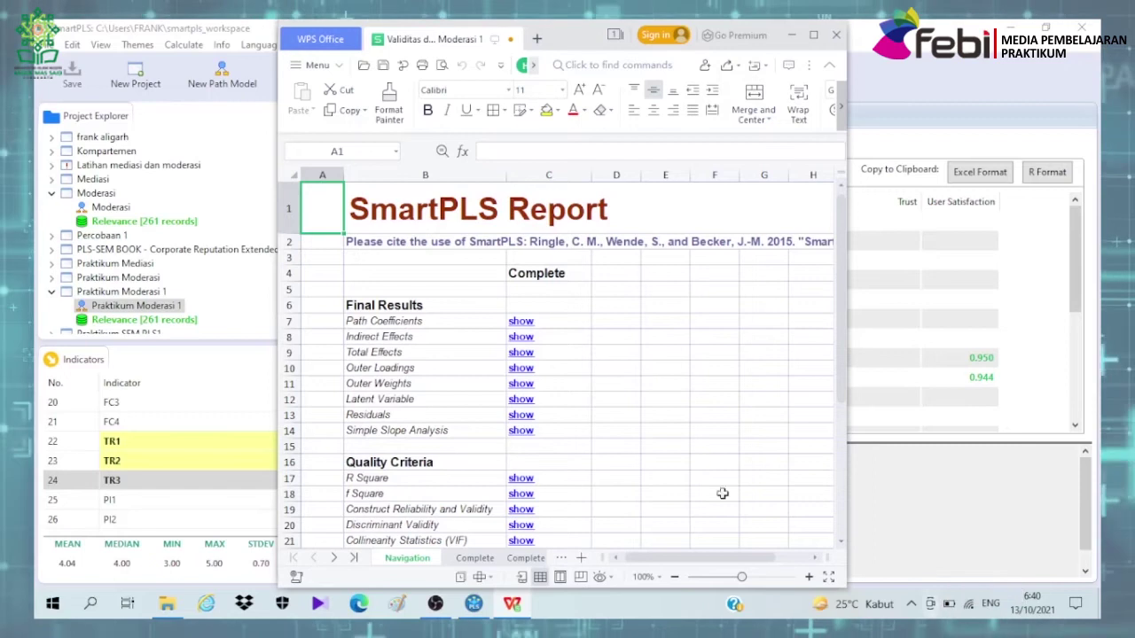
- Maximize the exported SmartPLS report in WPS Office, dismiss the advertisement, and look over its Outer Loadings section
{"action": "left_click", "coordinate": [814, 37]}
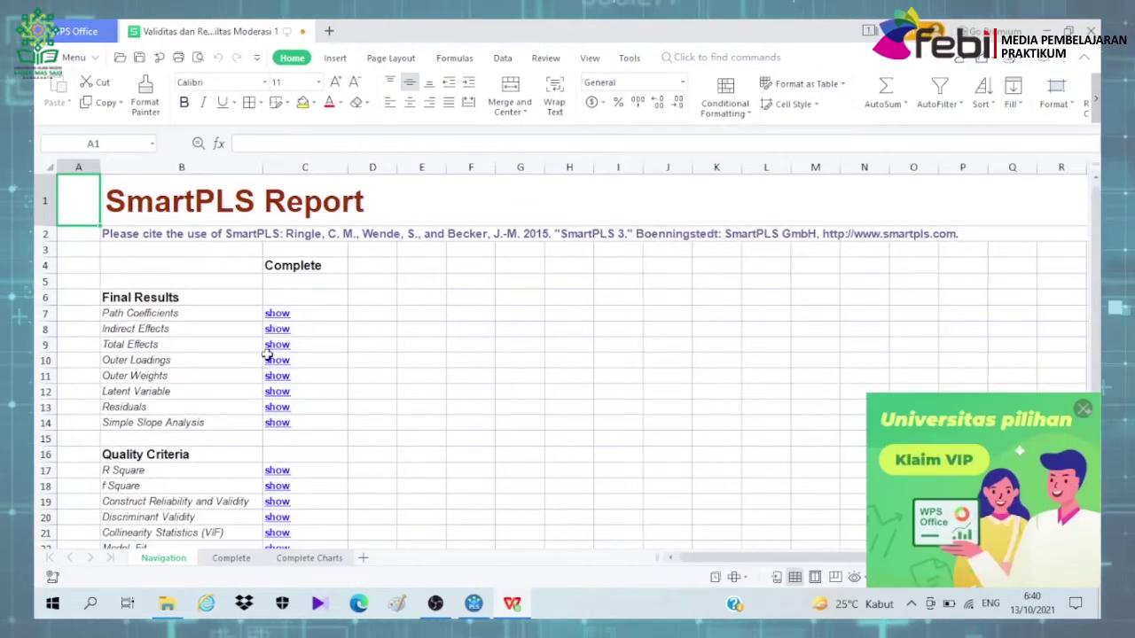
{"action": "left_click", "coordinate": [1088, 413]}
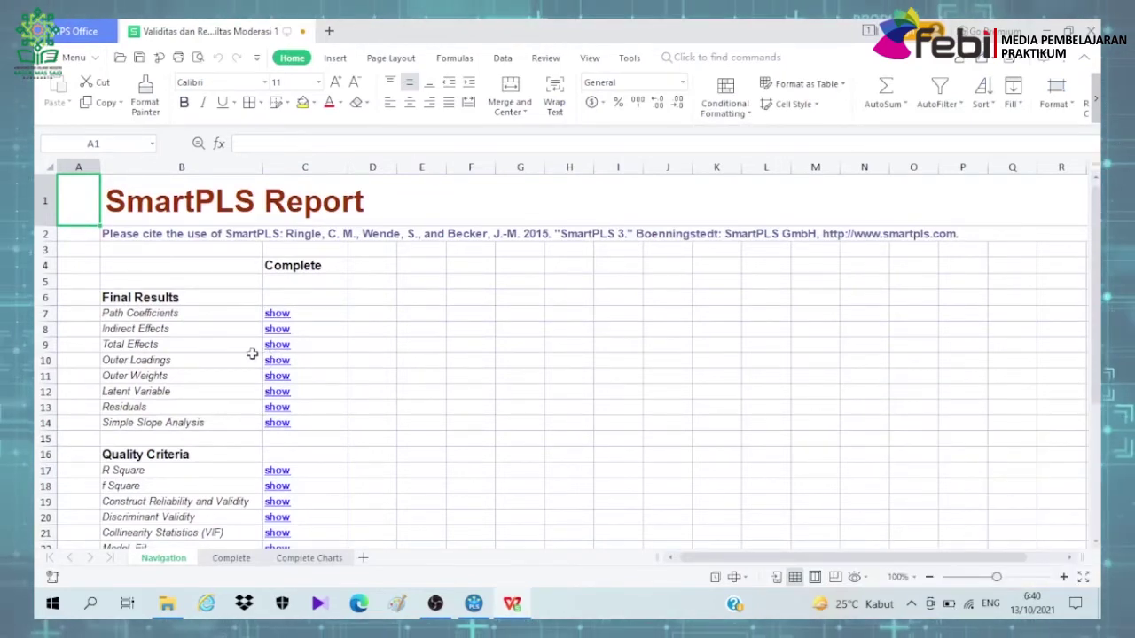
{"action": "scroll", "coordinate": [260, 312], "scroll_direction": "down", "scroll_amount": 1}
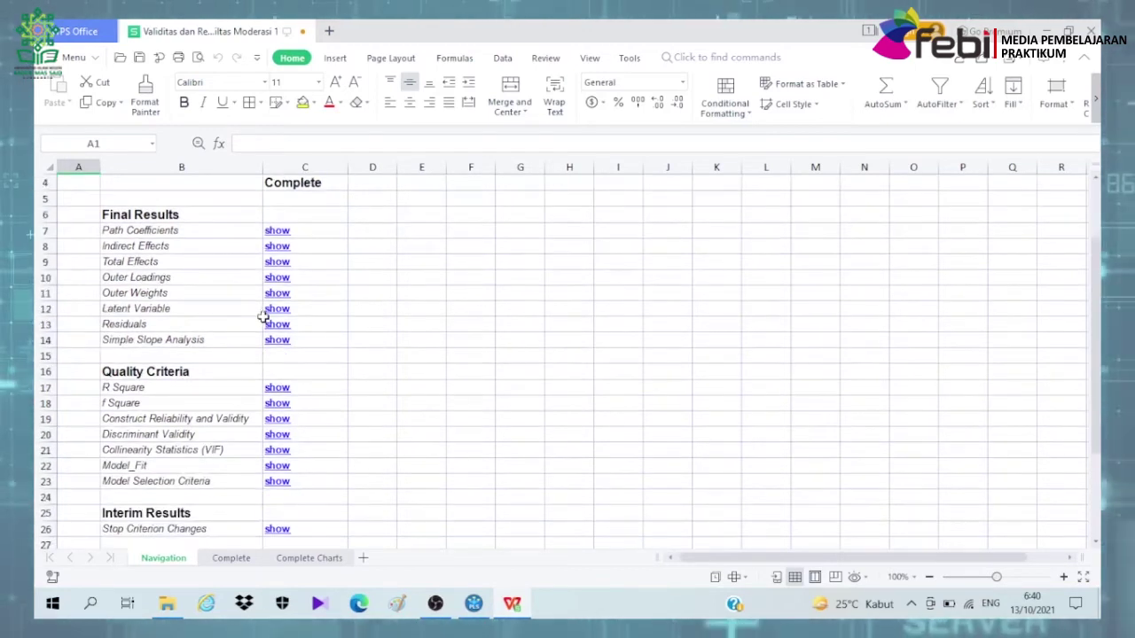
{"action": "scroll", "coordinate": [263, 316], "scroll_direction": "up", "scroll_amount": 1}
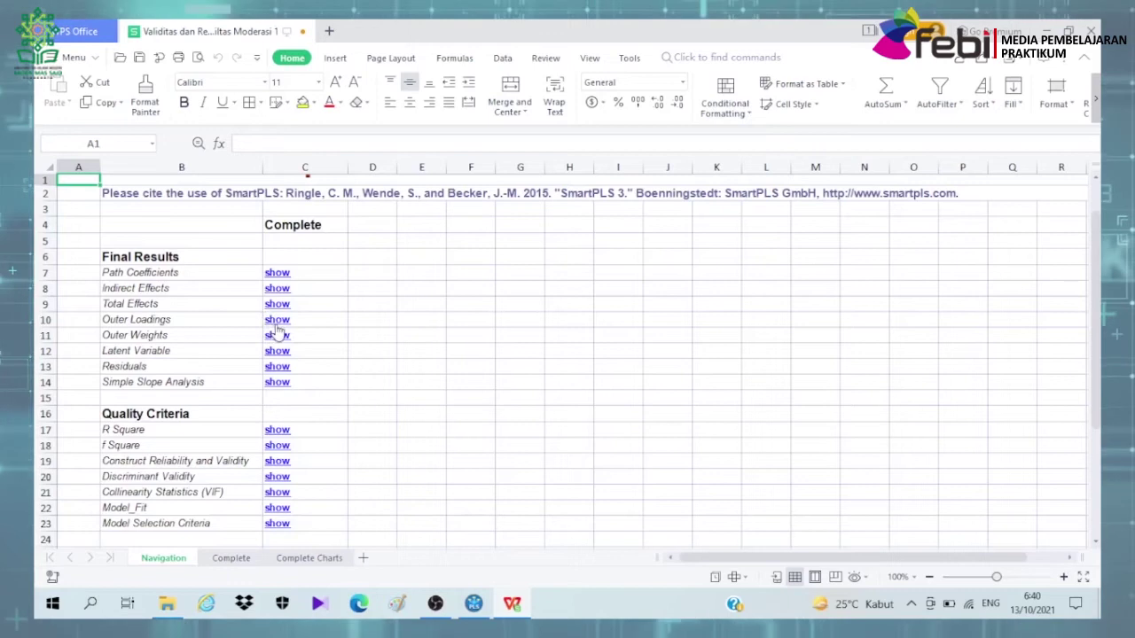
{"action": "left_click", "coordinate": [275, 321]}
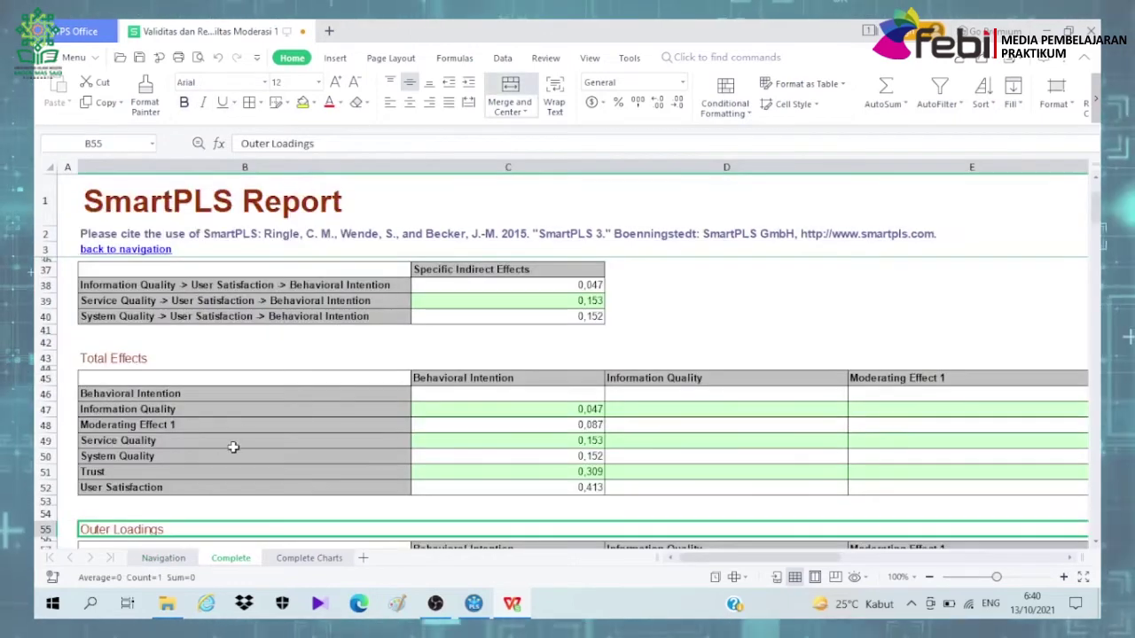
{"action": "scroll", "coordinate": [298, 360], "scroll_direction": "down", "scroll_amount": 1}
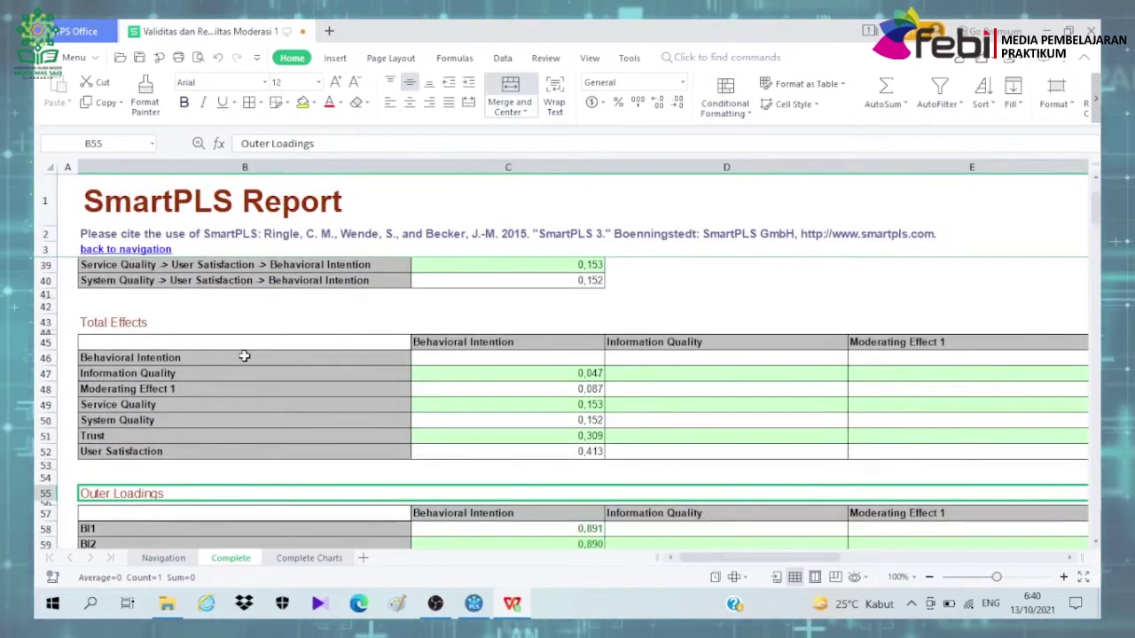
{"action": "scroll", "coordinate": [244, 356], "scroll_direction": "down", "scroll_amount": 2}
{"action": "scroll", "coordinate": [244, 356], "scroll_direction": "up", "scroll_amount": 2}
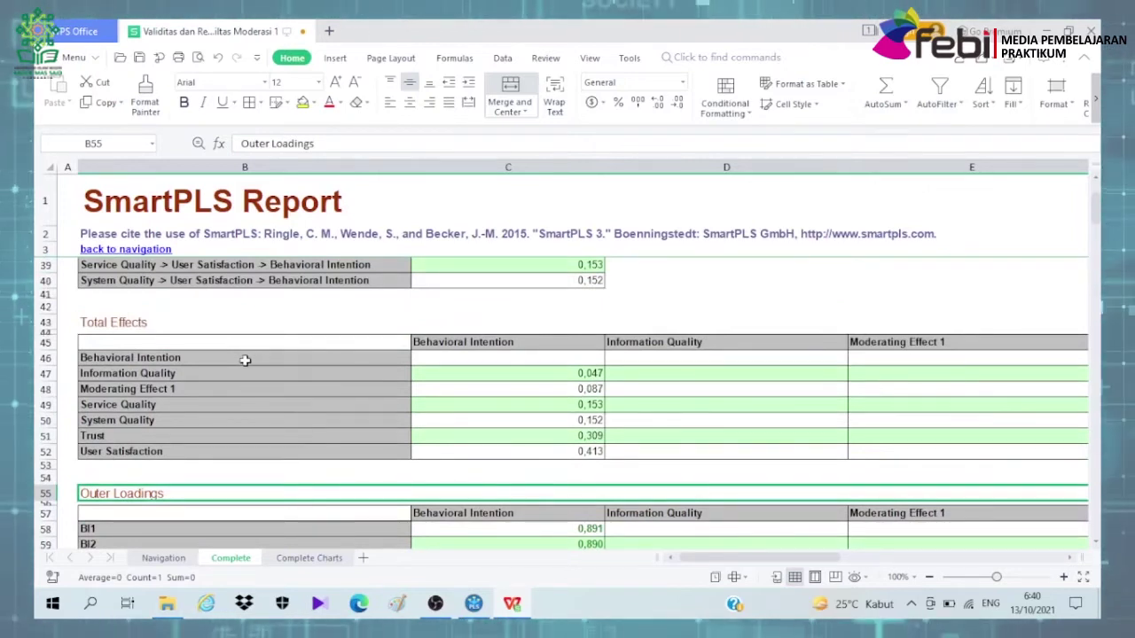
{"action": "scroll", "coordinate": [245, 360], "scroll_direction": "down", "scroll_amount": 2}
{"action": "scroll", "coordinate": [226, 421], "scroll_direction": "up", "scroll_amount": 2}
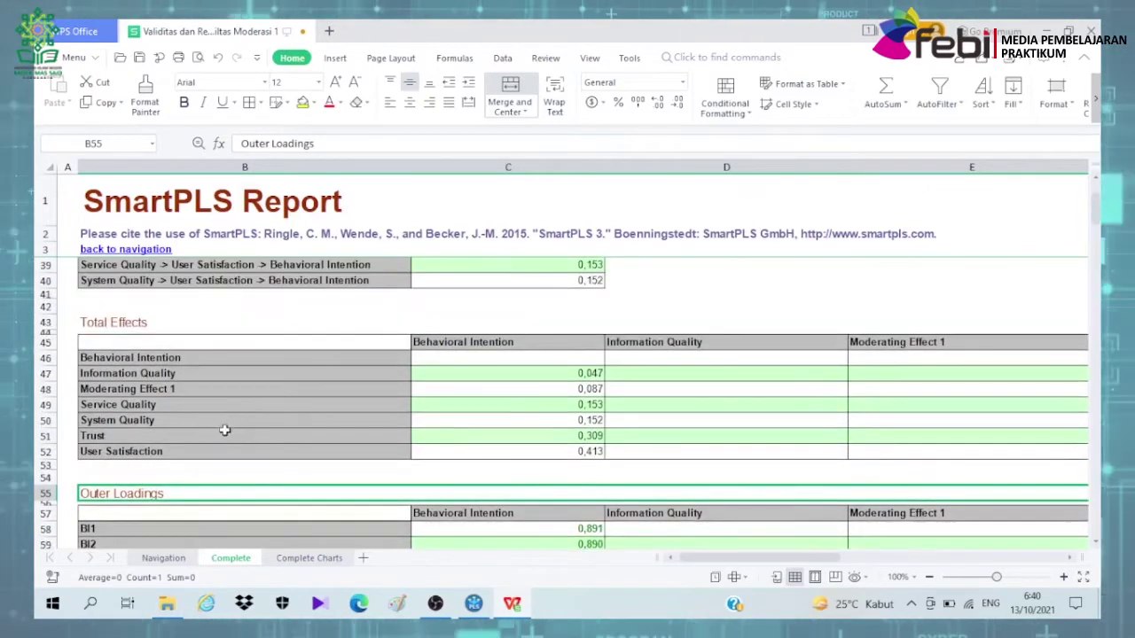
- Return to the report's navigation sheet and go to the Construct Reliability and Validity section
{"action": "left_click", "coordinate": [174, 562]}
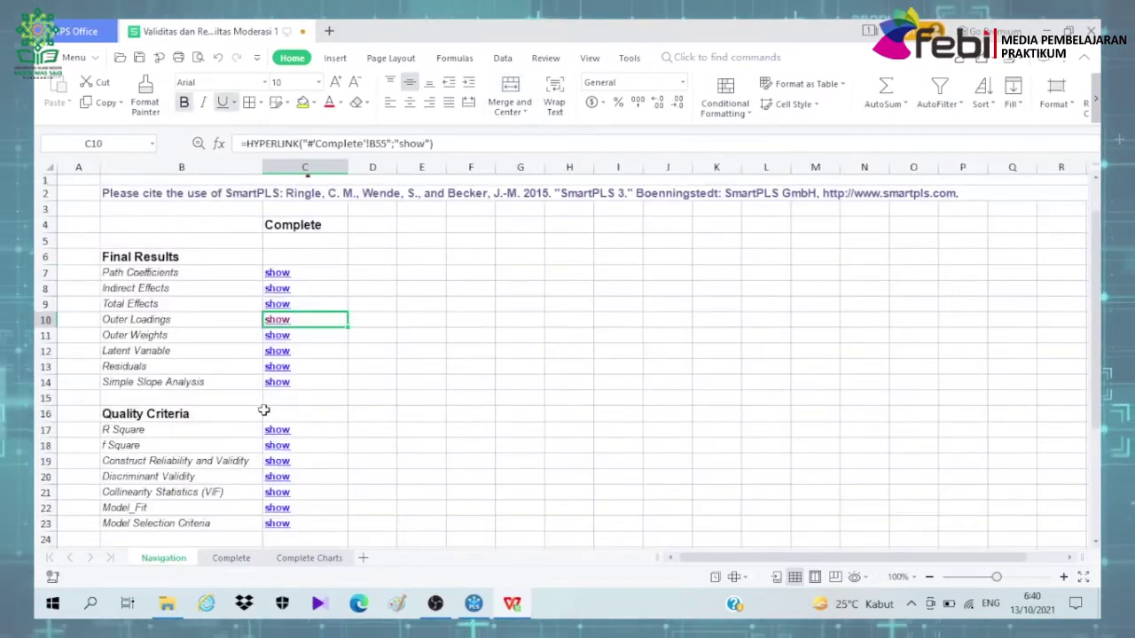
{"action": "scroll", "coordinate": [266, 412], "scroll_direction": "down", "scroll_amount": 1}
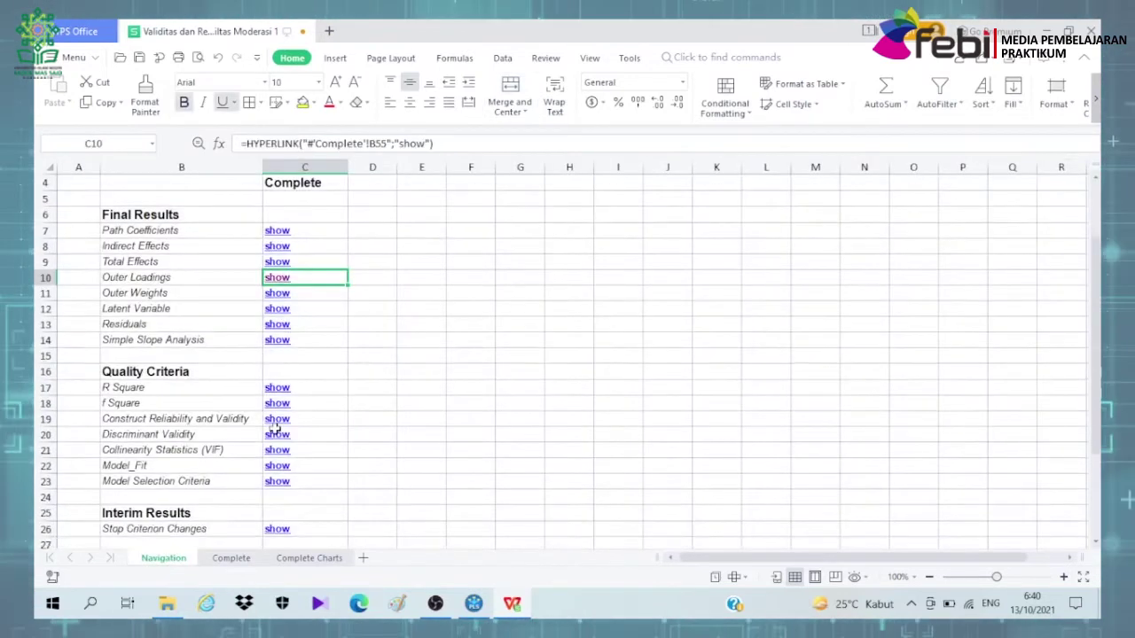
{"action": "left_click", "coordinate": [272, 422]}
{"action": "left_click", "coordinate": [272, 422]}
{"action": "scroll", "coordinate": [272, 425], "scroll_direction": "down", "scroll_amount": 2}
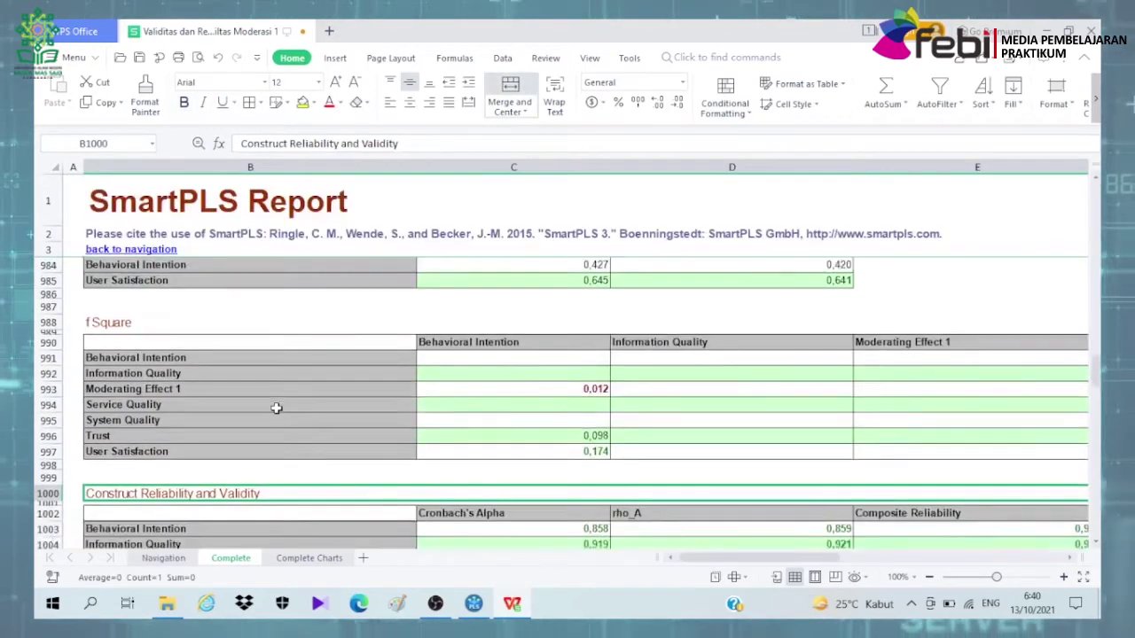
- Go from the navigation sheet to the Discriminant Validity section and review the tables around it
{"action": "left_click", "coordinate": [165, 559]}
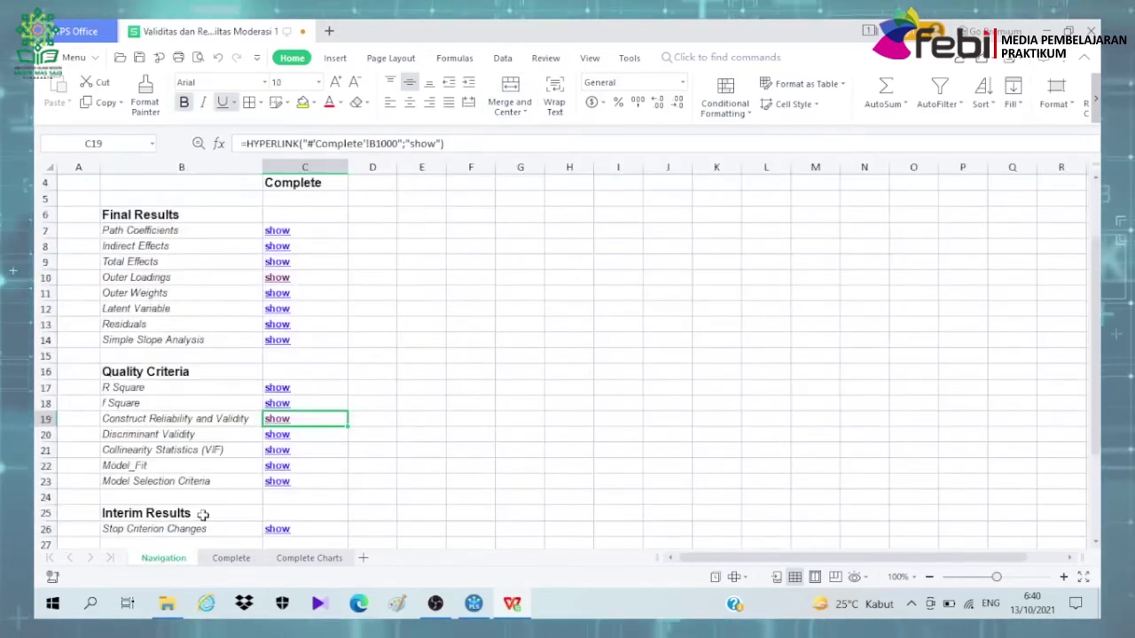
{"action": "left_click", "coordinate": [277, 435]}
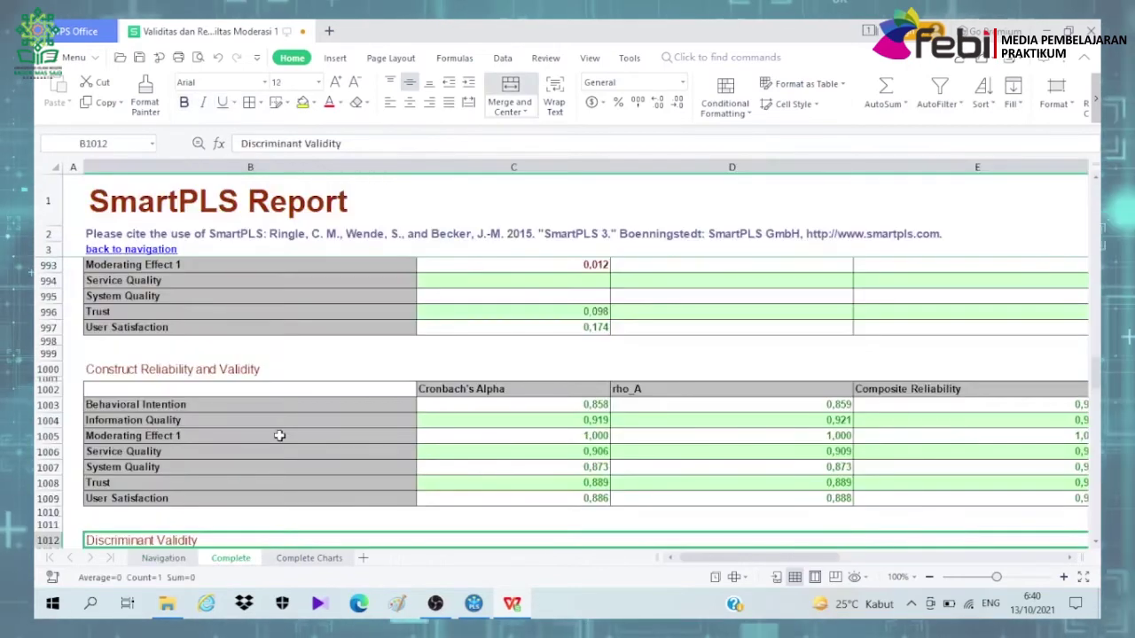
{"action": "scroll", "coordinate": [281, 435], "scroll_direction": "up", "scroll_amount": 2}
{"action": "scroll", "coordinate": [281, 433], "scroll_direction": "down", "scroll_amount": 2}
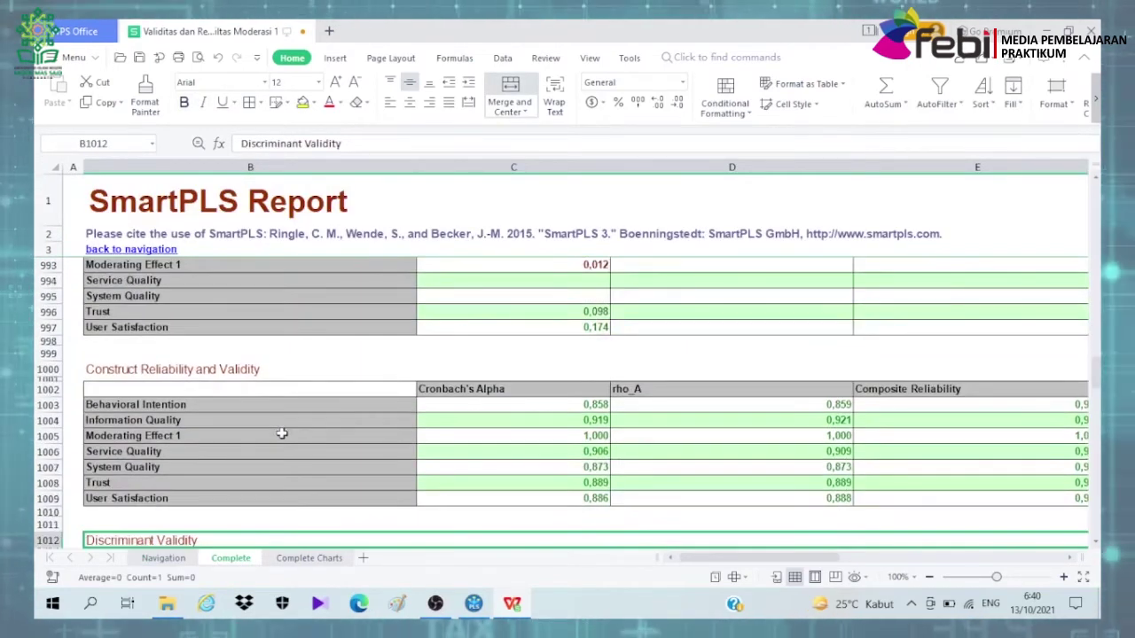
{"action": "scroll", "coordinate": [281, 433], "scroll_direction": "down", "scroll_amount": 1}
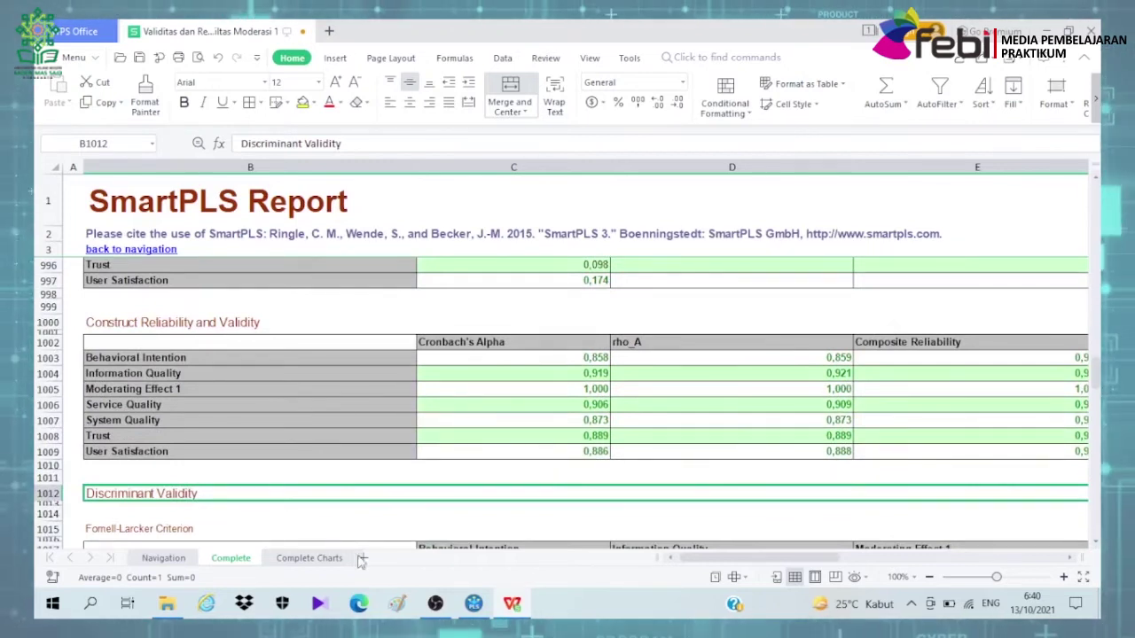
- Switch back to SmartPLS and run Basic Bootstrapping on the Praktikum Moderasi 1 model with 500 subsamples, two-tailed, at a 0.05 significance level
{"action": "left_click", "coordinate": [474, 603]}
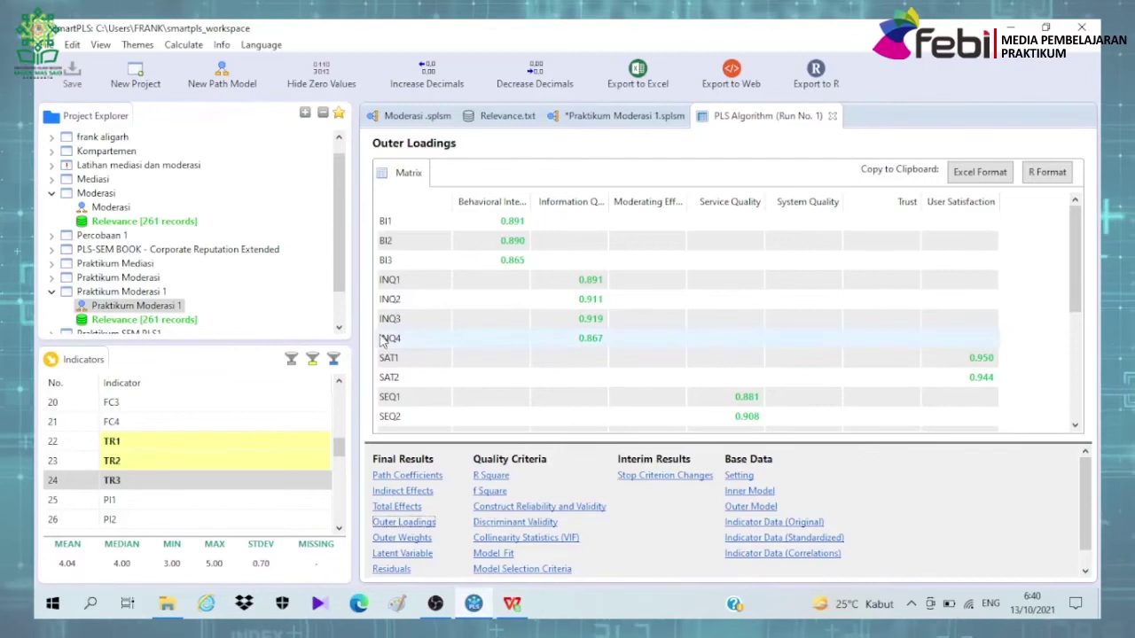
{"action": "left_click", "coordinate": [618, 117]}
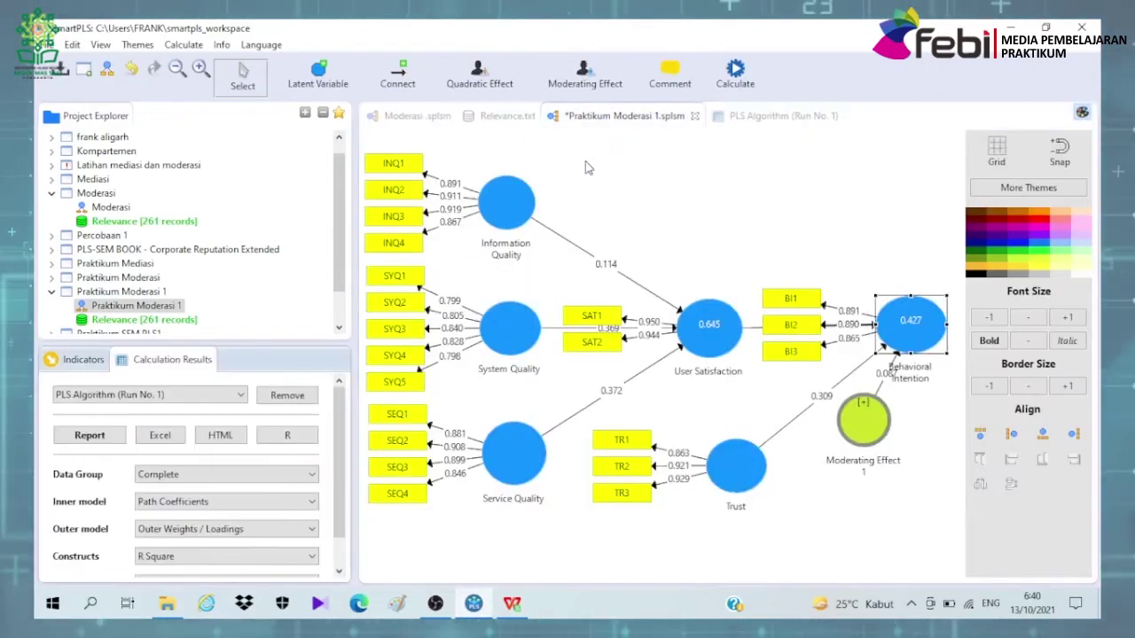
{"action": "left_click", "coordinate": [184, 45]}
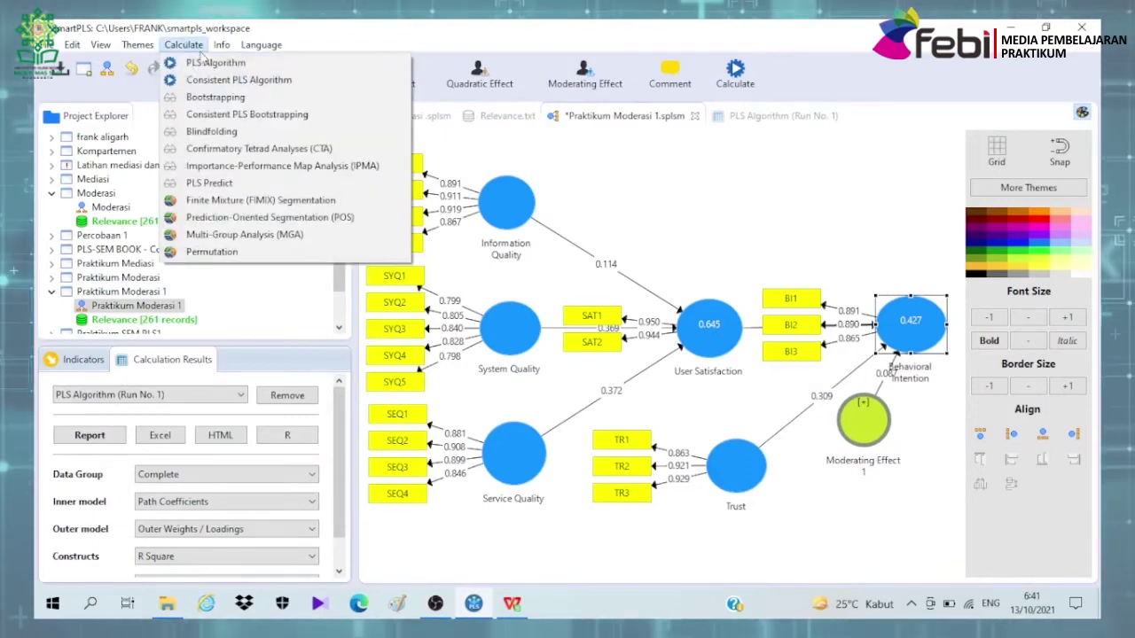
{"action": "left_click", "coordinate": [222, 98]}
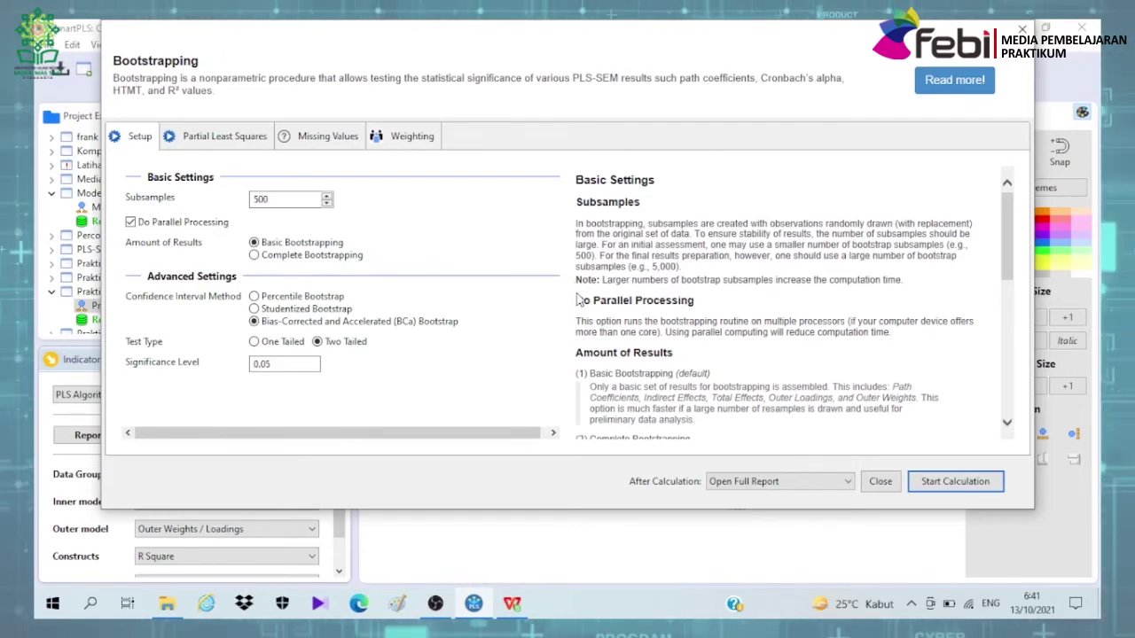
{"action": "left_click", "coordinate": [945, 486]}
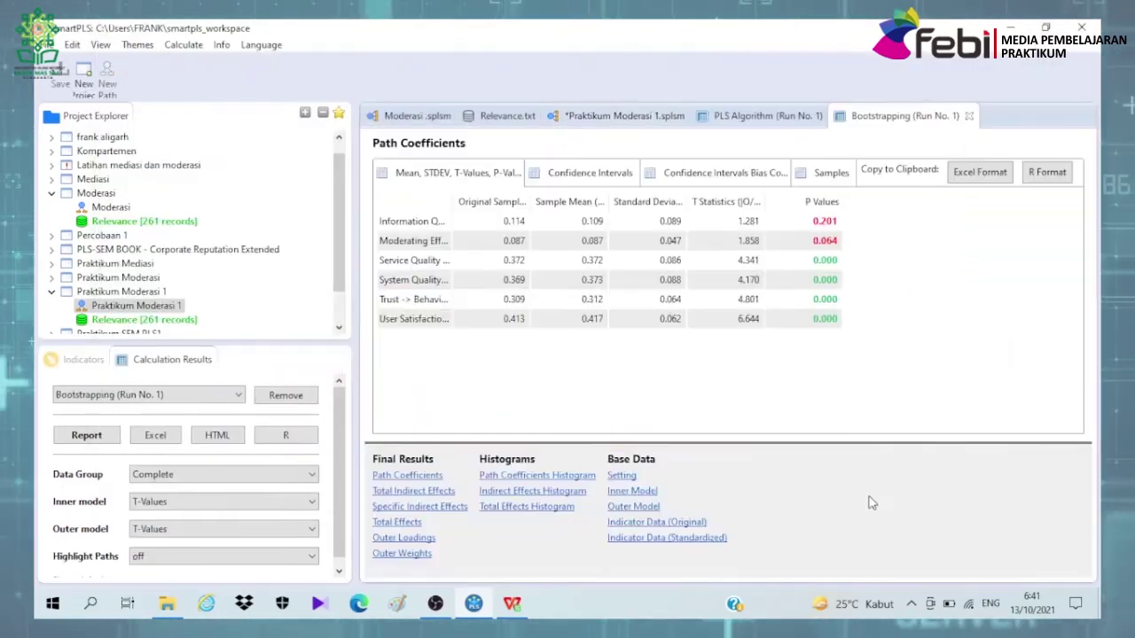
- Widen the path name column in the bootstrapped Path Coefficients table and examine each path's T statistics and P values
{"action": "left_click_drag", "start_coordinate": [449, 201], "coordinate": [573, 235]}
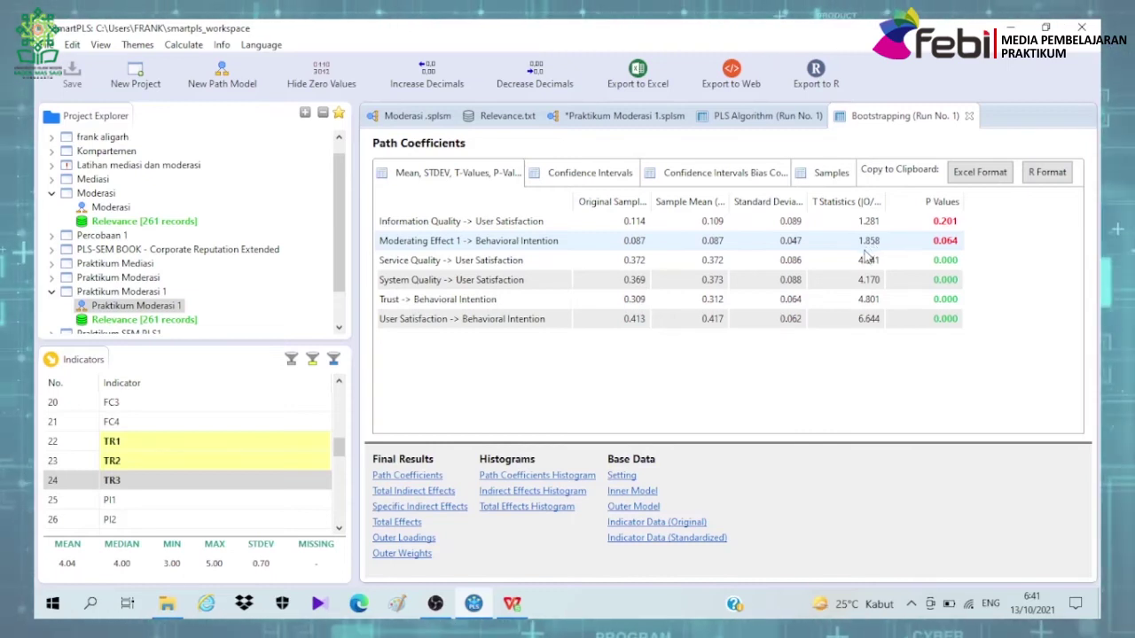
{"action": "left_click", "coordinate": [867, 260]}
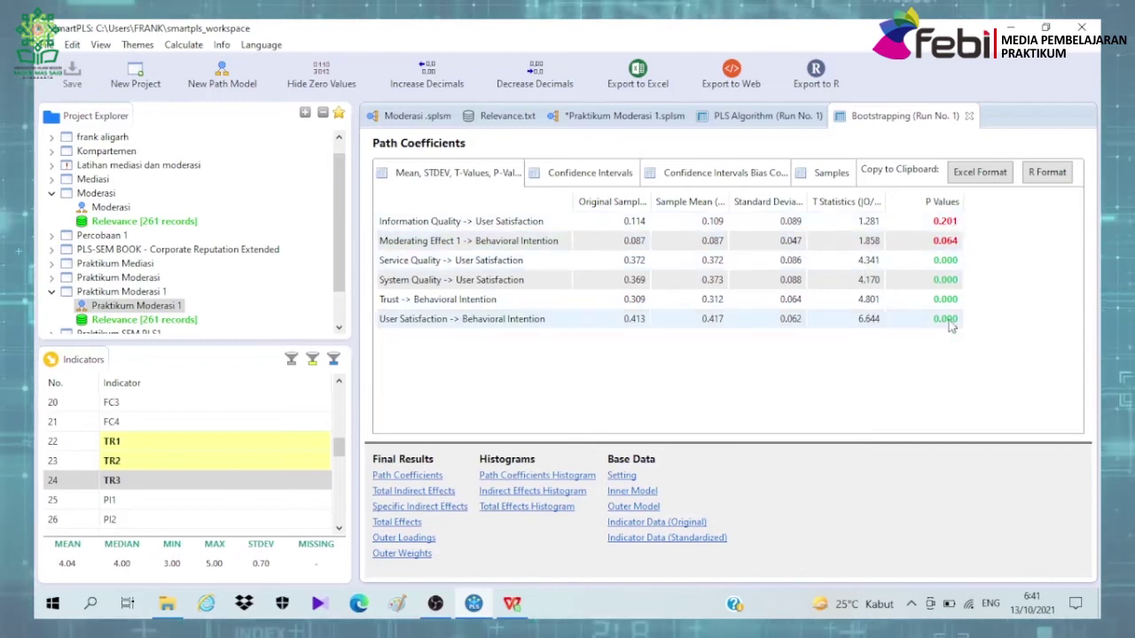
{"action": "left_click", "coordinate": [873, 281]}
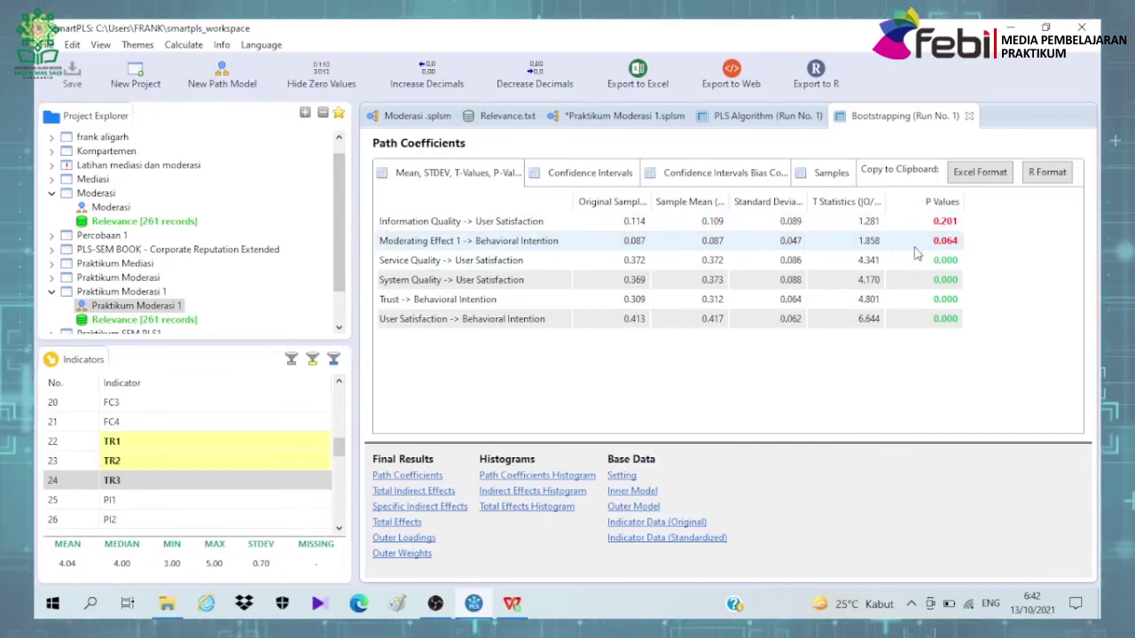
- Export the bootstrapping results to an Excel (xlsx) file named Uji Hipotesis Mooderasi 1 in the Praktikum SMARTPLS folder
{"action": "left_click", "coordinate": [635, 73]}
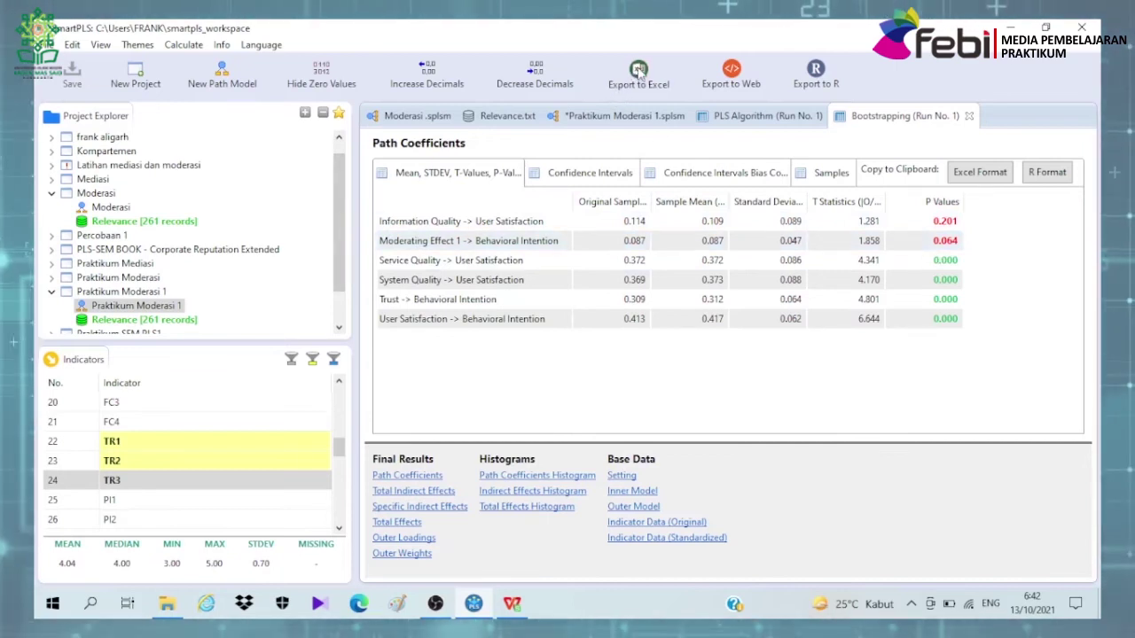
{"action": "left_click", "coordinate": [673, 376]}
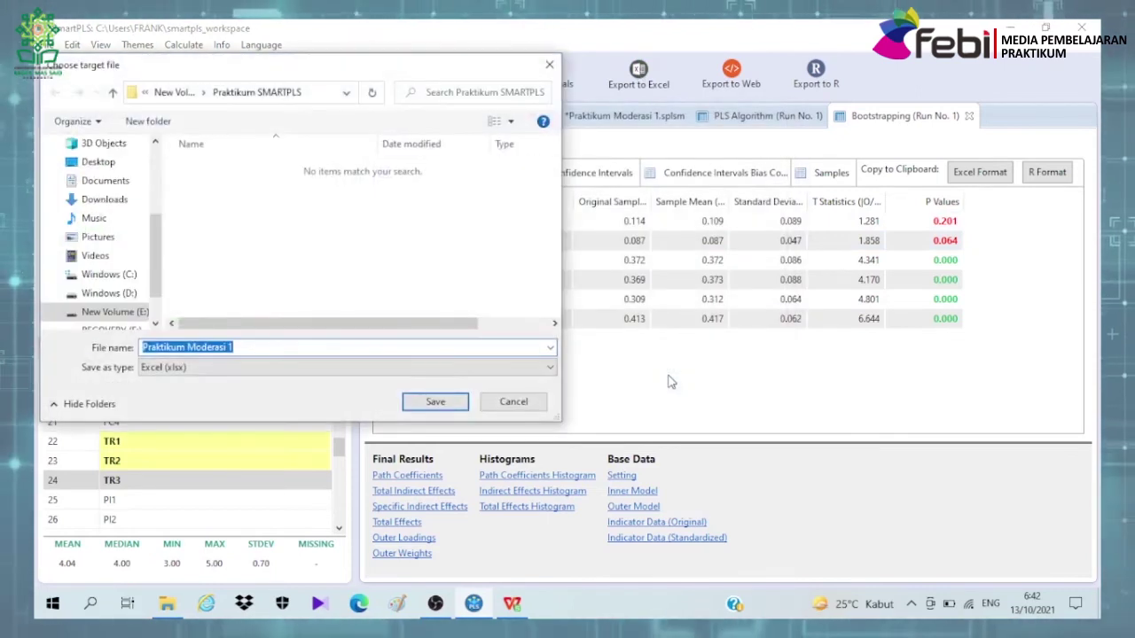
{"action": "key", "text": "BackSpace"}
{"action": "type", "text": "Uji Hipotesis"}
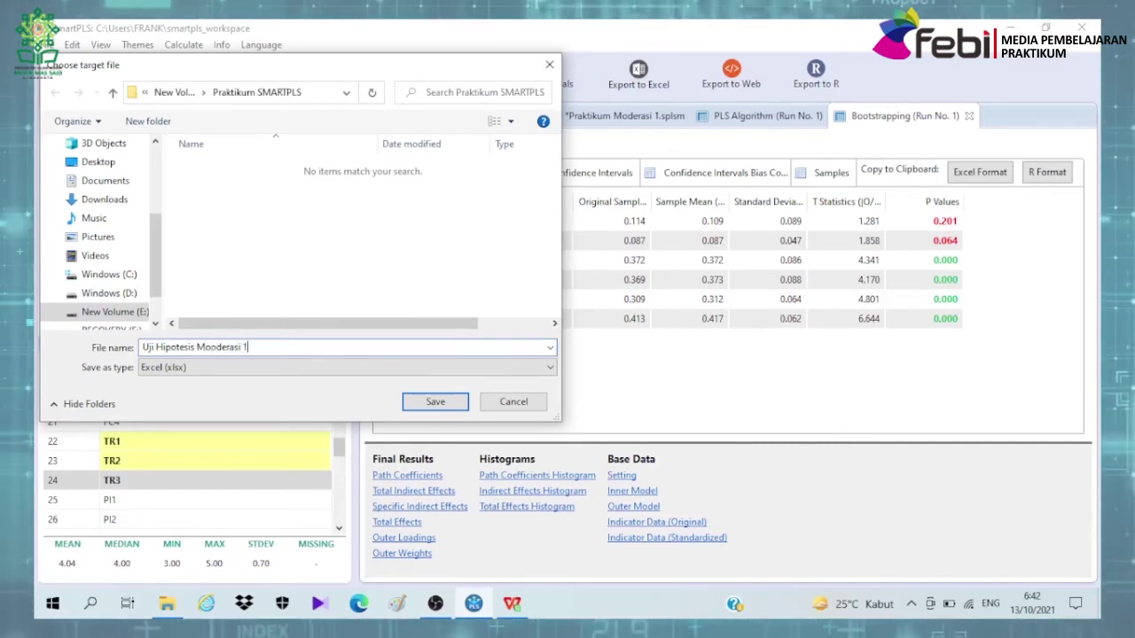
{"action": "left_click", "coordinate": [436, 401]}
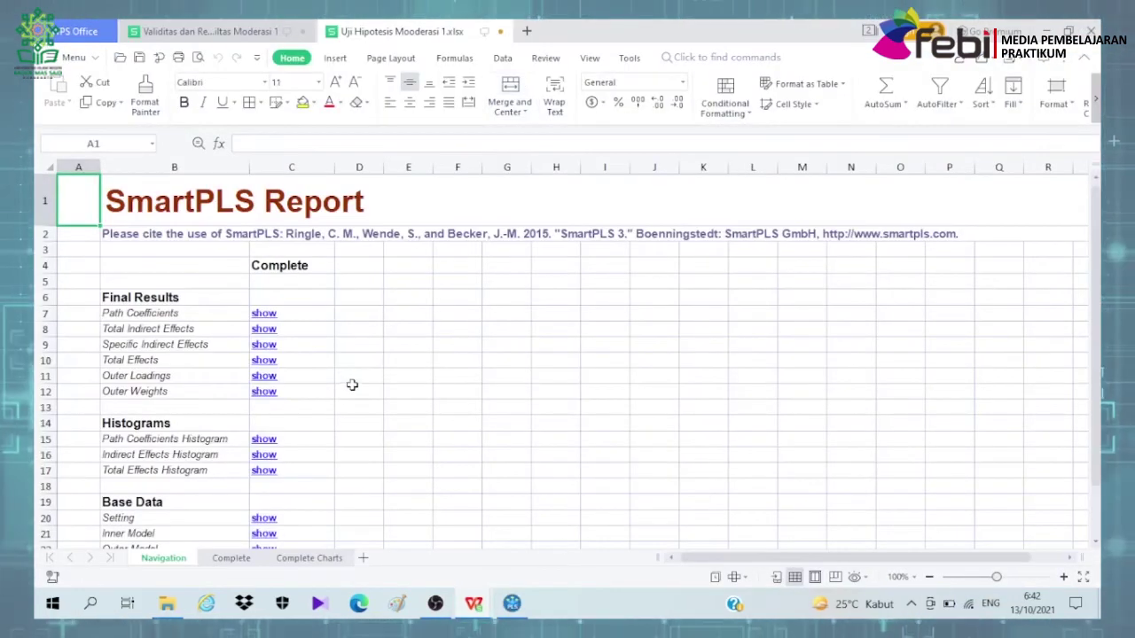
- Go from the exported report's navigation sheet to the Path Coefficients section and examine its standard deviations, T statistics and P values
{"action": "scroll", "coordinate": [216, 390], "scroll_direction": "down", "scroll_amount": 2}
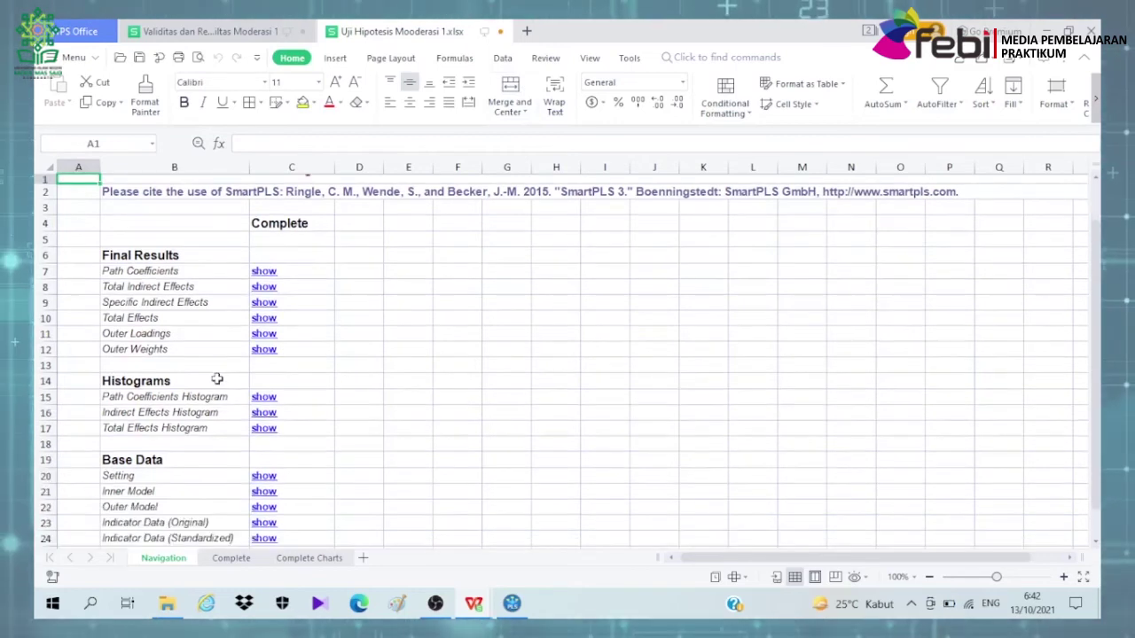
{"action": "scroll", "coordinate": [217, 381], "scroll_direction": "up", "scroll_amount": 2}
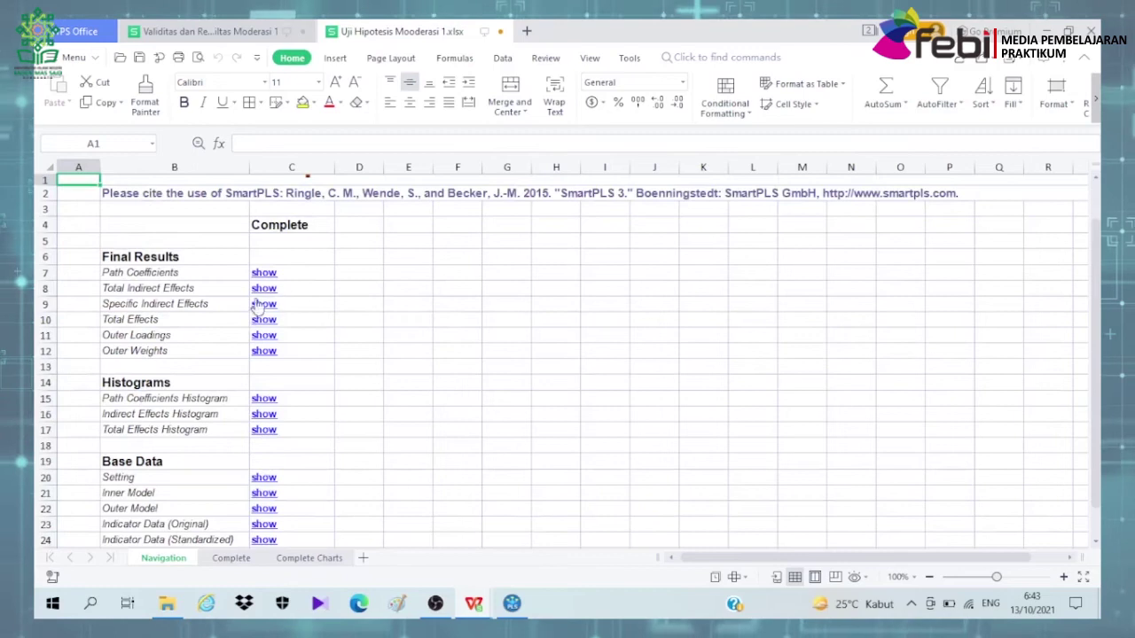
{"action": "left_click", "coordinate": [266, 274]}
{"action": "scroll", "coordinate": [388, 314], "scroll_direction": "down", "scroll_amount": 2}
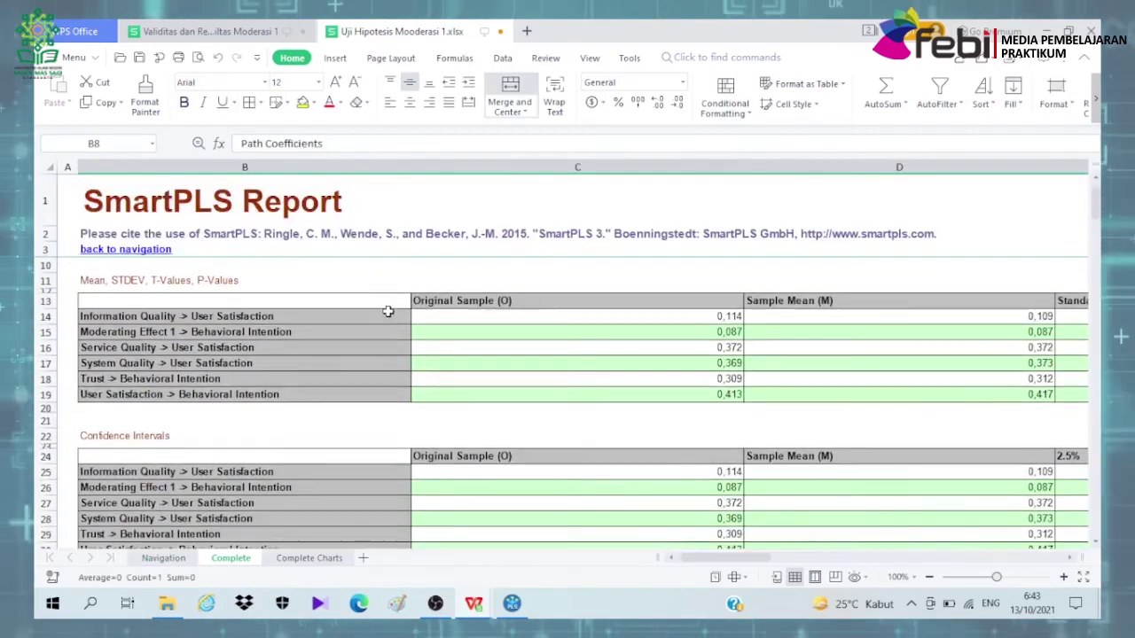
{"action": "scroll", "coordinate": [388, 314], "scroll_direction": "down", "scroll_amount": 1}
{"action": "scroll", "coordinate": [388, 313], "scroll_direction": "up", "scroll_amount": 1}
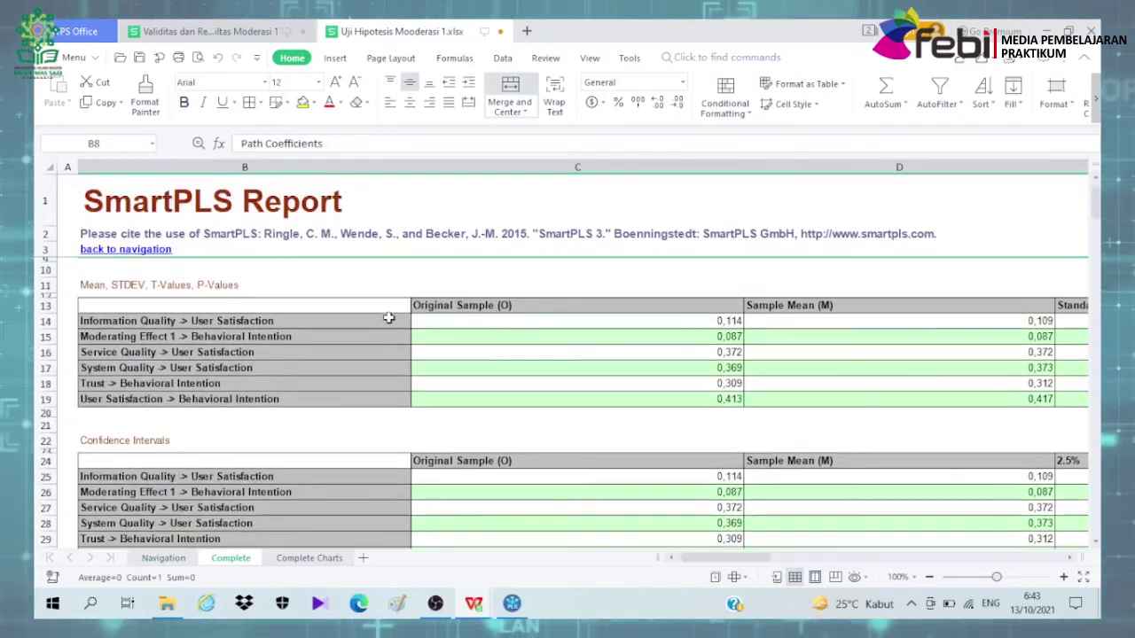
{"action": "left_click_drag", "start_coordinate": [716, 557], "coordinate": [793, 564]}
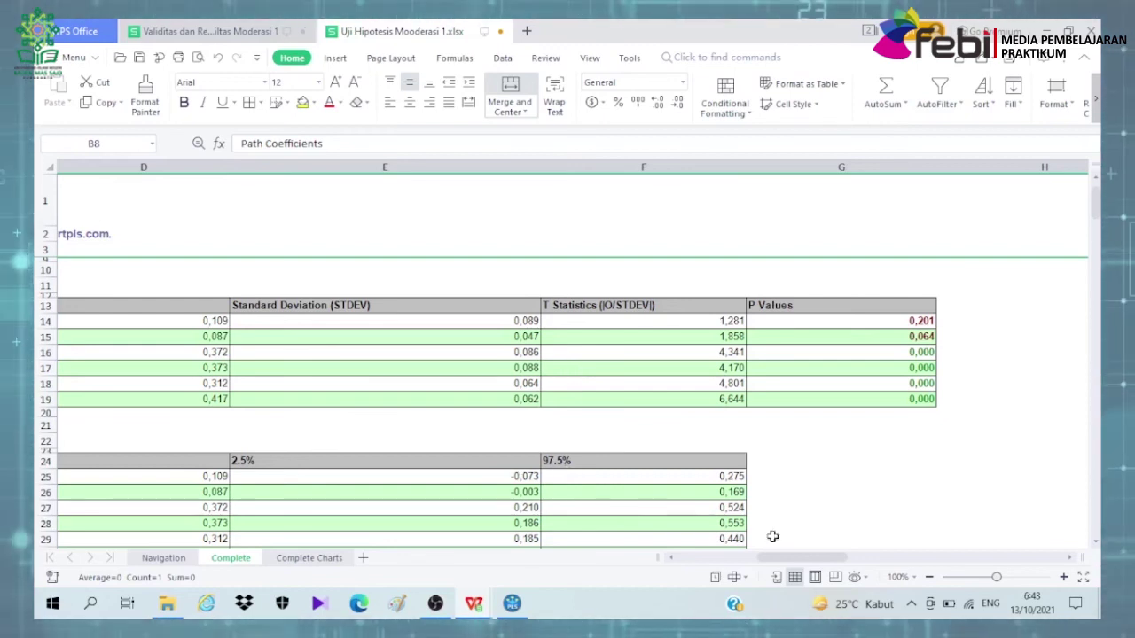
{"action": "left_click_drag", "start_coordinate": [800, 558], "coordinate": [706, 570]}
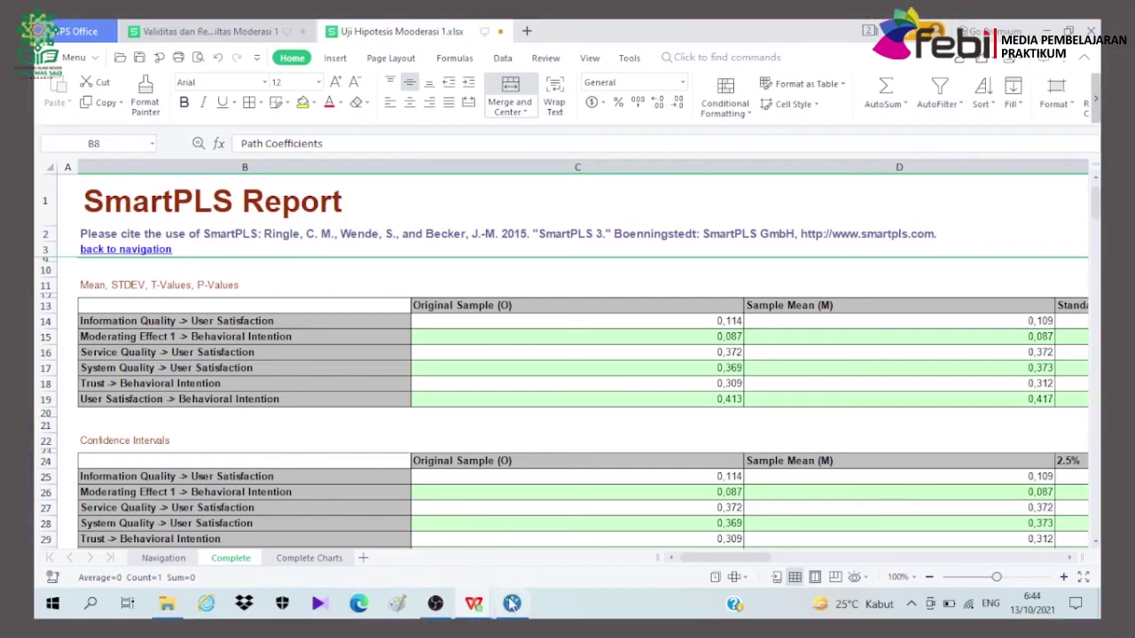
{"action": "mouse_move", "coordinate": [513, 608]}
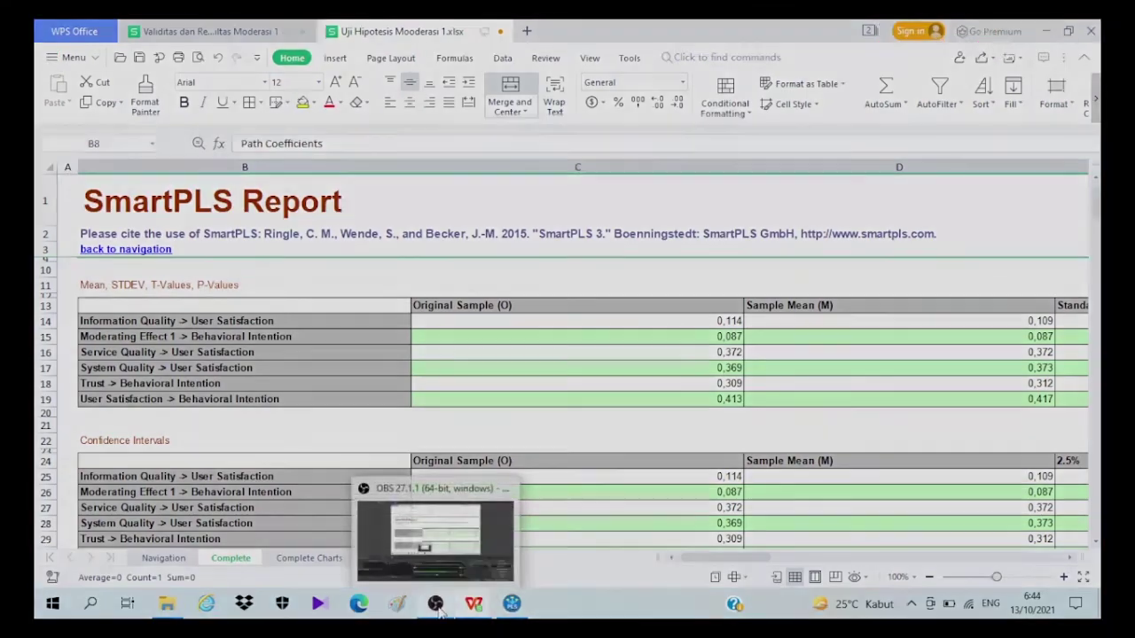